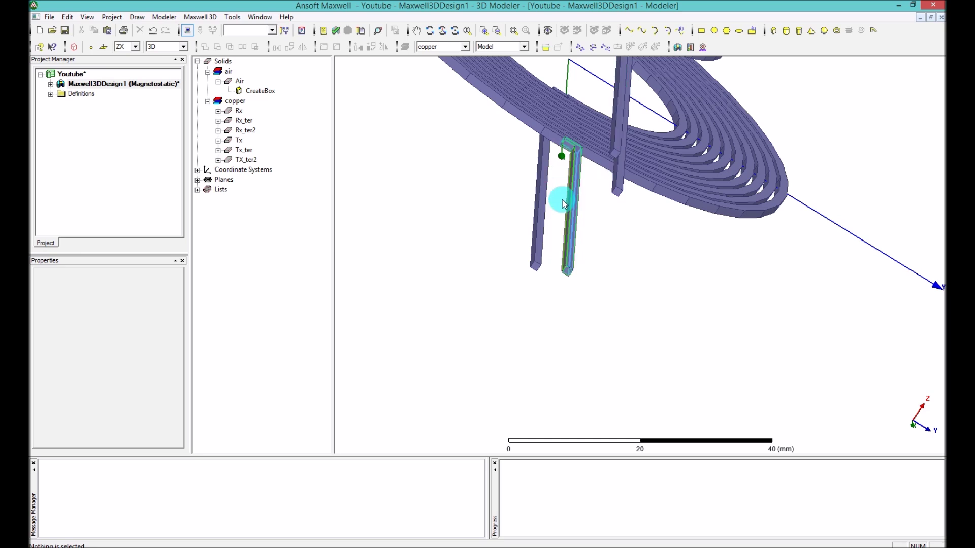
Clear the selection and set the modeler's selection mode to faces
left_click(632, 255)
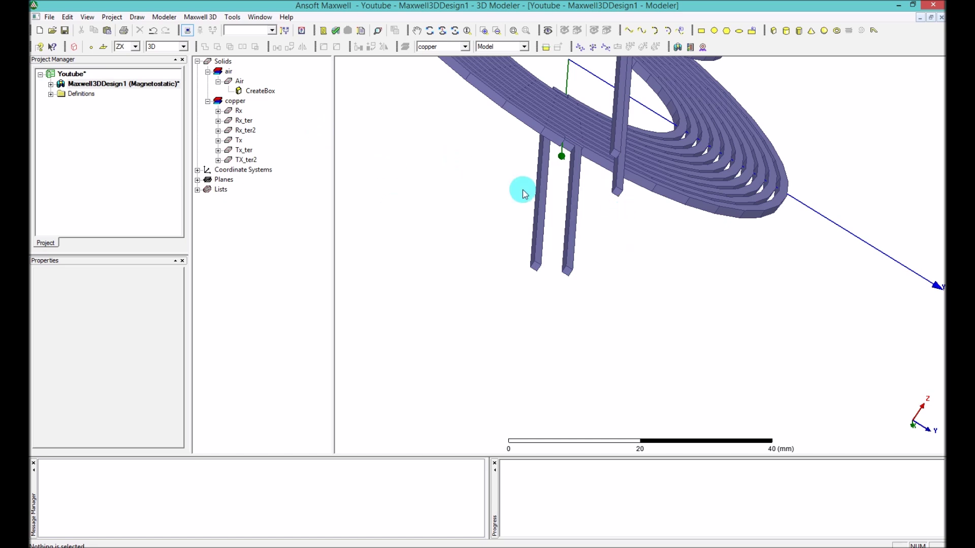
right_click(493, 191)
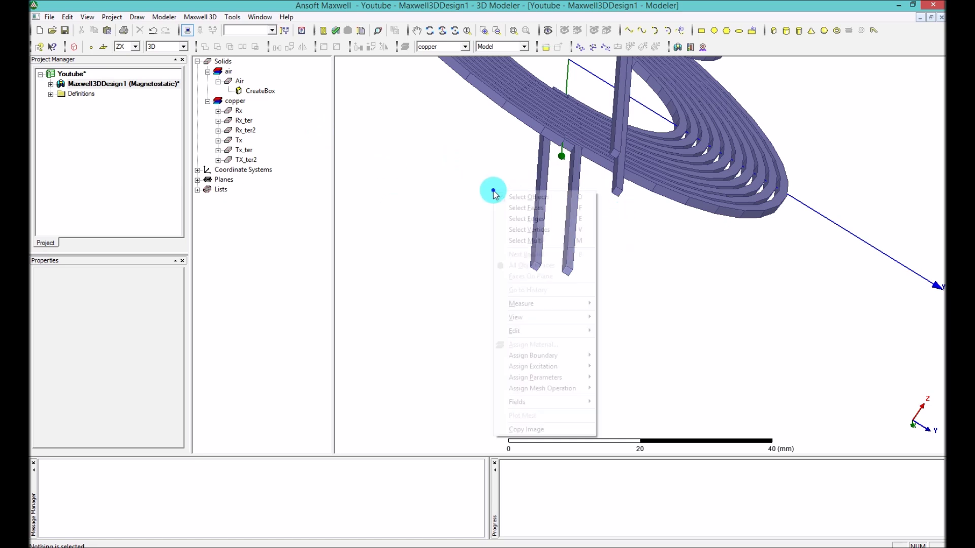
left_click(529, 209)
right_click(449, 202)
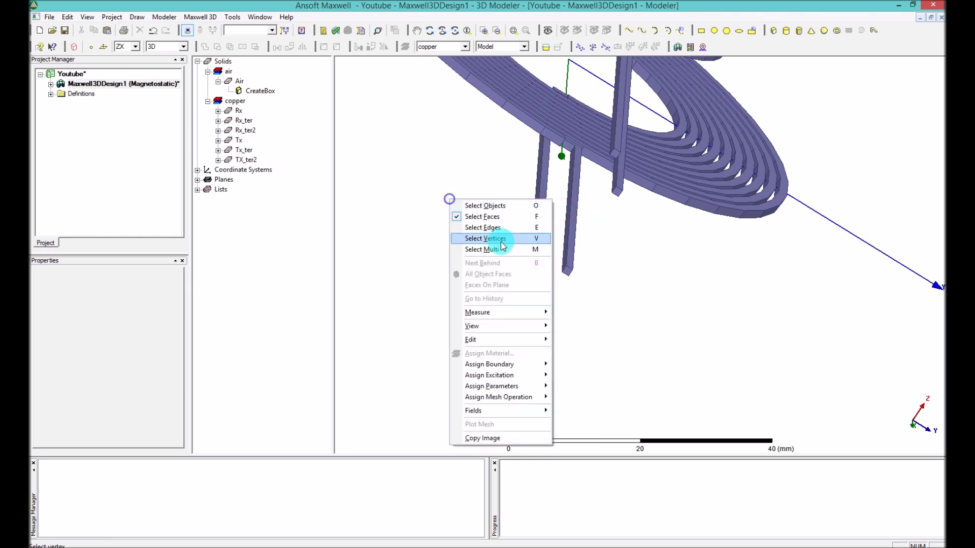
left_click(688, 274)
Try to assign a 5 A current excitation named Rx1 to the end face of the Rx terminal bar that ends higher
scroll(616, 152, "up", 3)
scroll(617, 152, "up", 2)
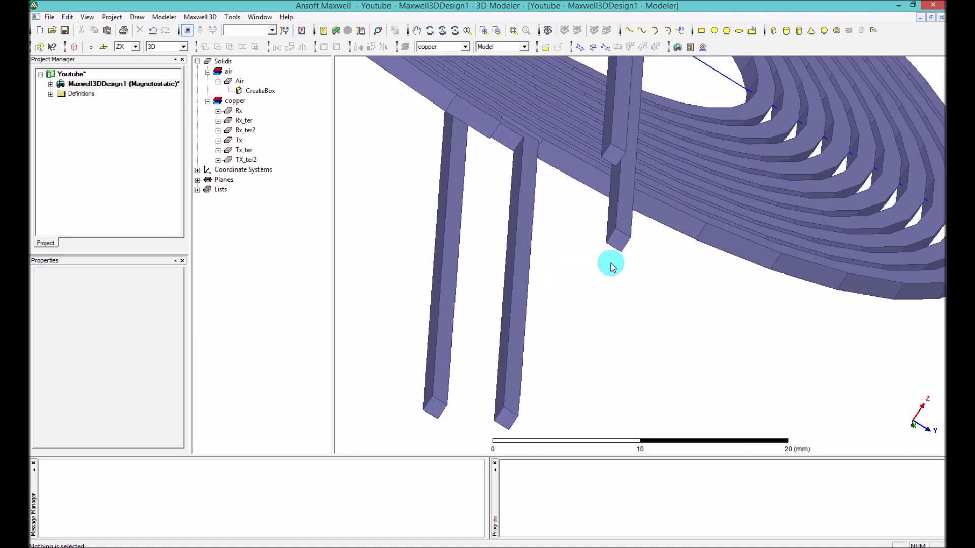
right_click(610, 160)
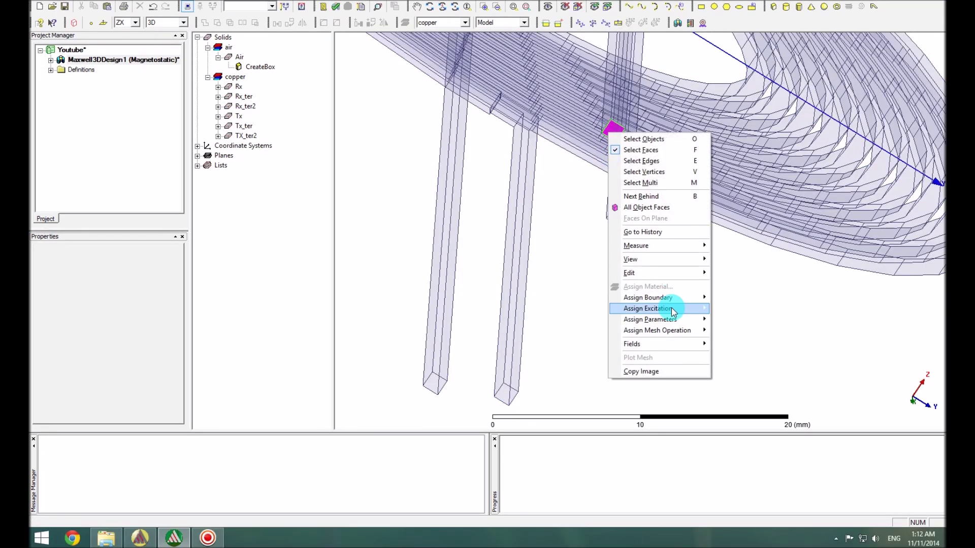
mouse_move(671, 307)
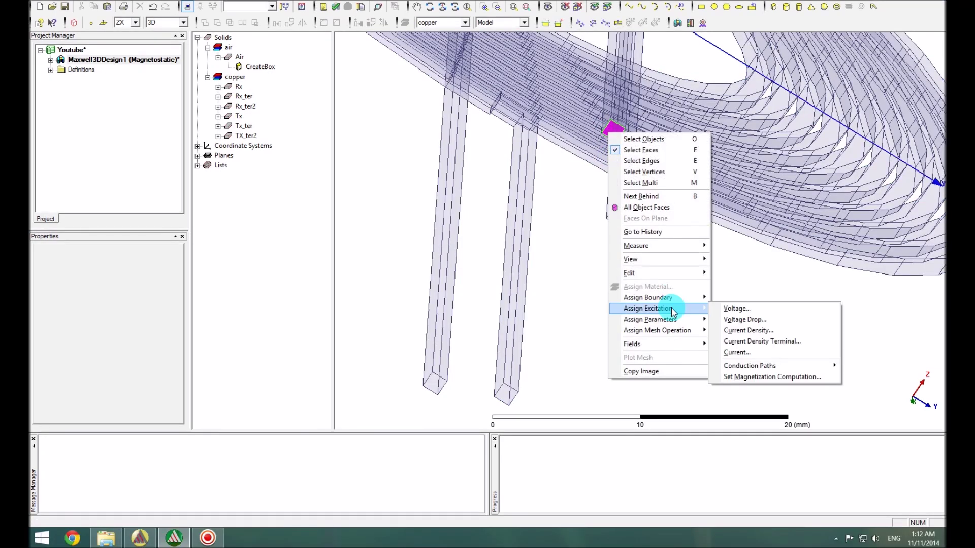
left_click(737, 353)
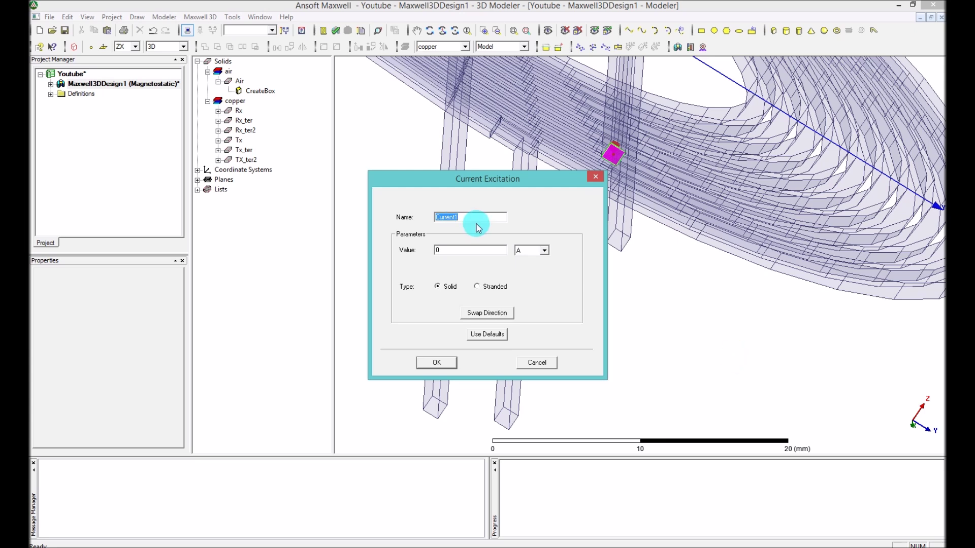
type("Rx1")
double_click(451, 251)
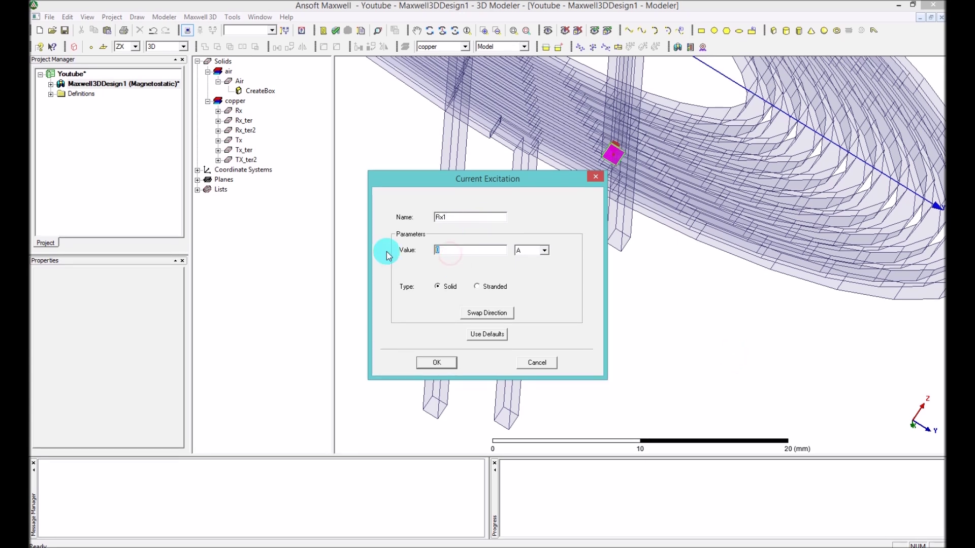
type("5")
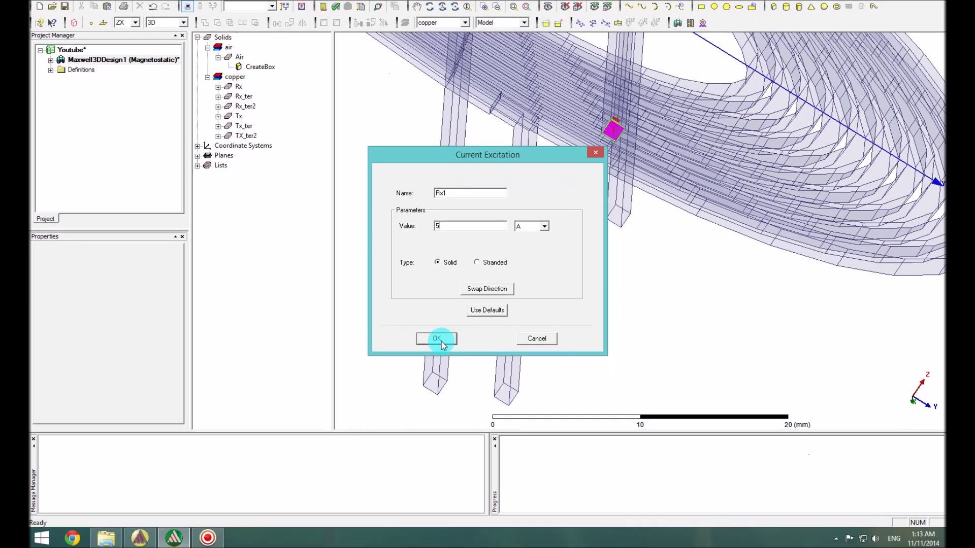
left_click(438, 339)
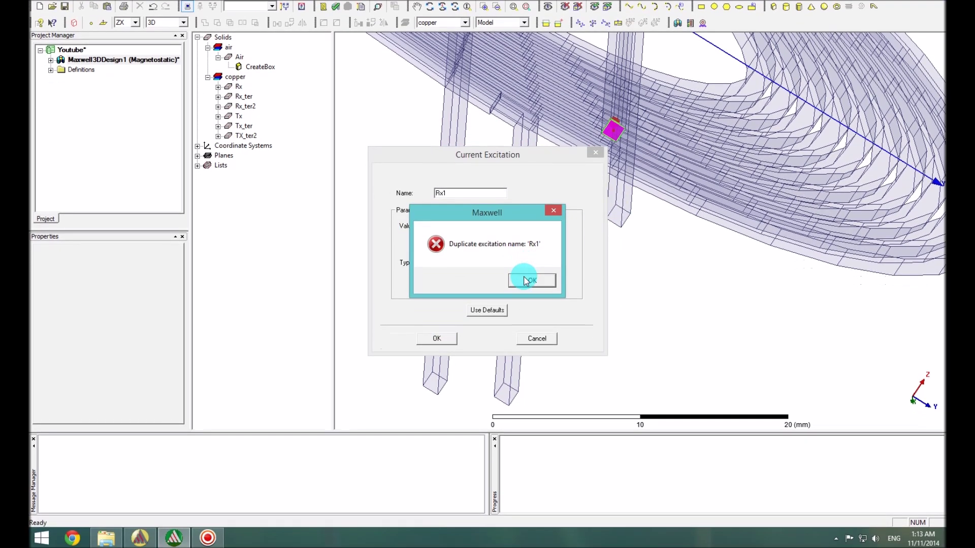
left_click(531, 281)
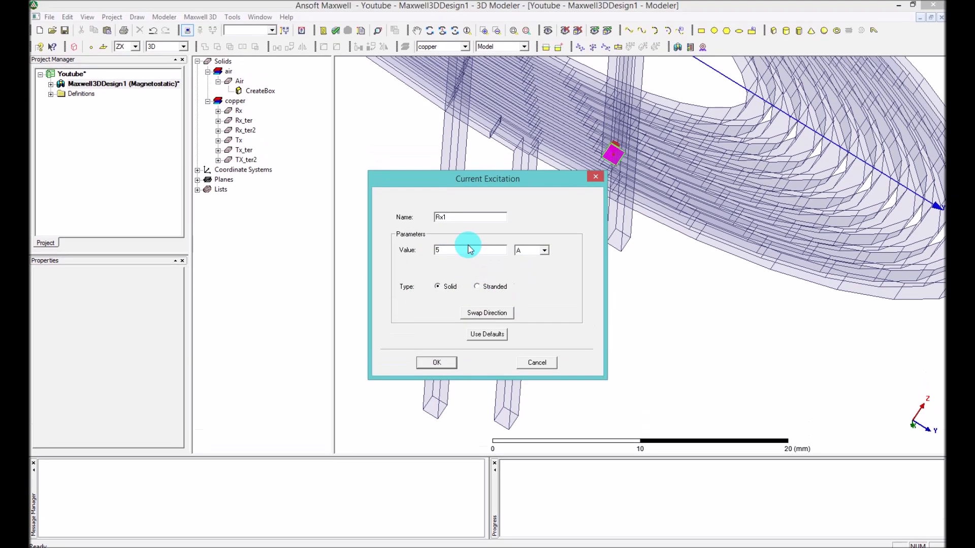
Change the current excitation's name to Rx_1 and apply it to the selected terminal face
left_click_drag(460, 217, 413, 208)
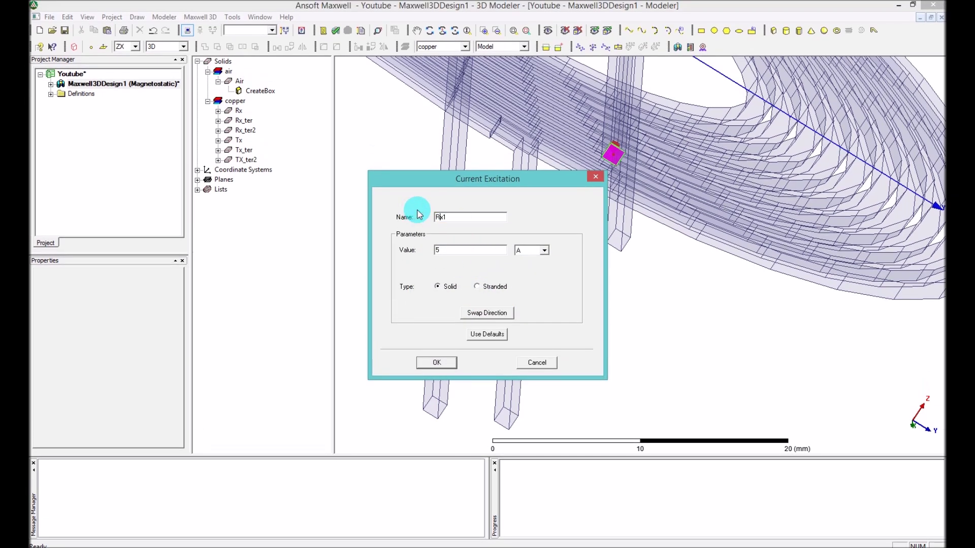
type("_")
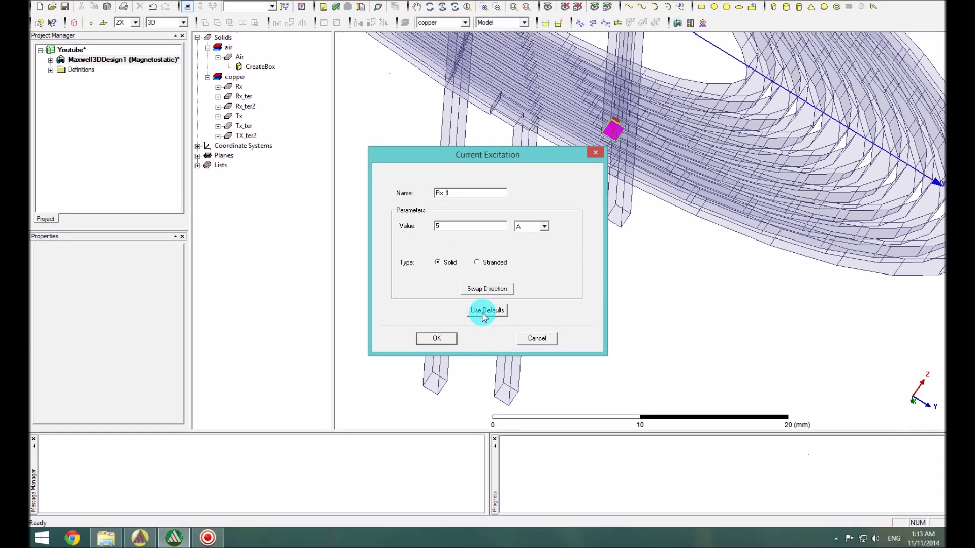
left_click(436, 363)
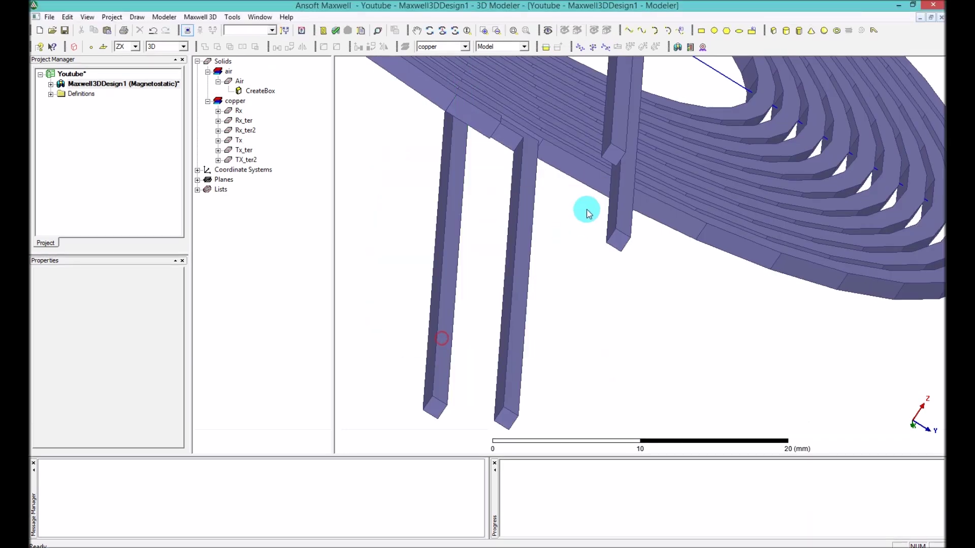
Assign a 5 A current excitation named Rx_2 to the end face of the other Rx terminal bar
key("f")
left_click(616, 237)
right_click(617, 242)
mouse_move(664, 393)
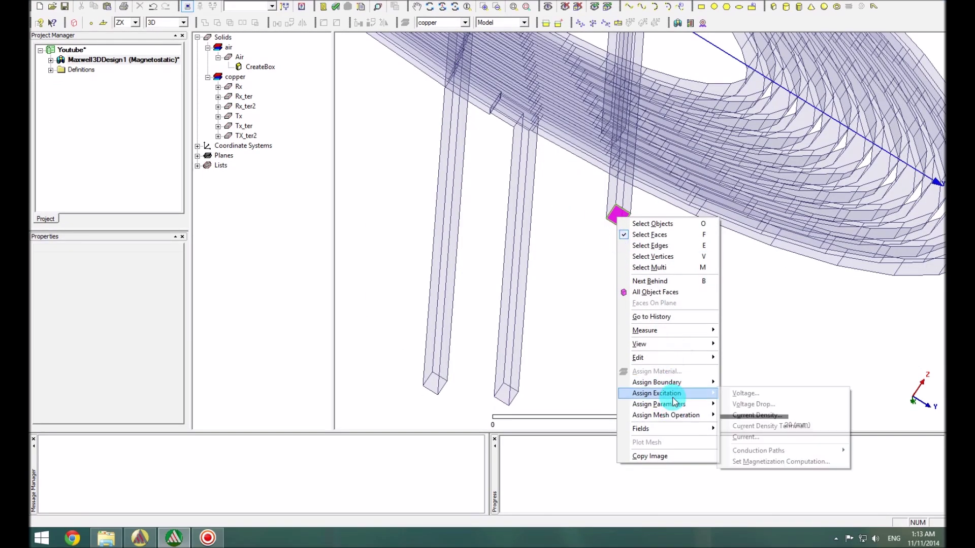
left_click(754, 434)
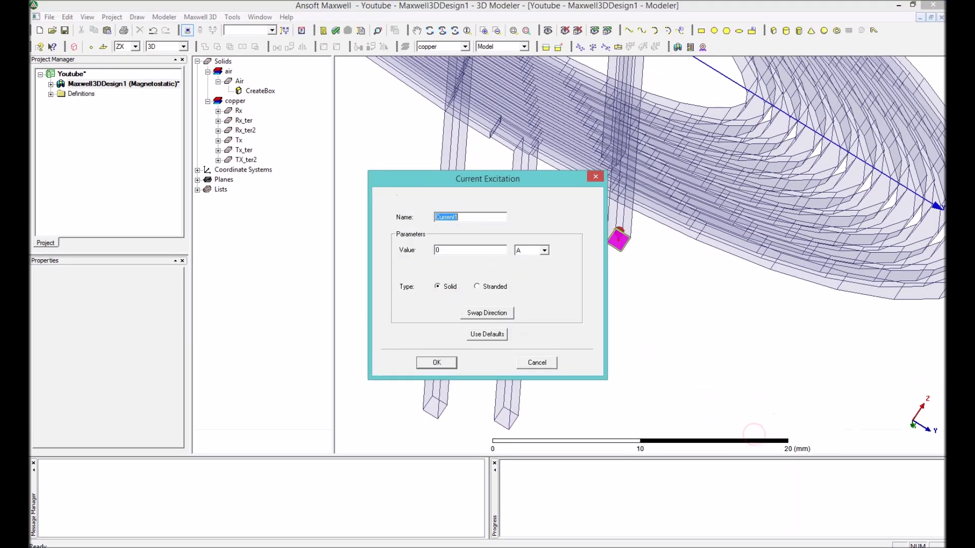
type("Rx_2")
double_click(436, 250)
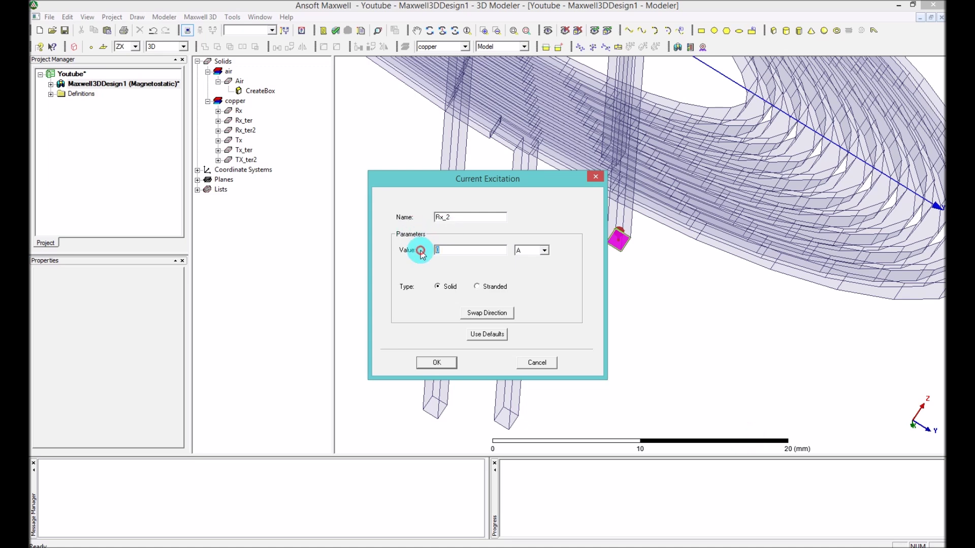
type("5")
key("Return")
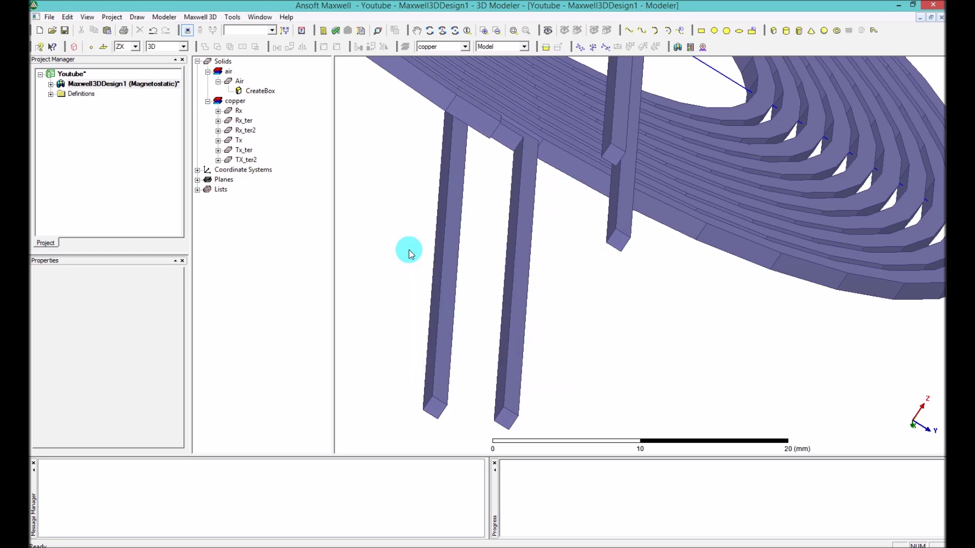
Expand the design's excitations and delete the old Rx1 excitation
left_click(620, 239)
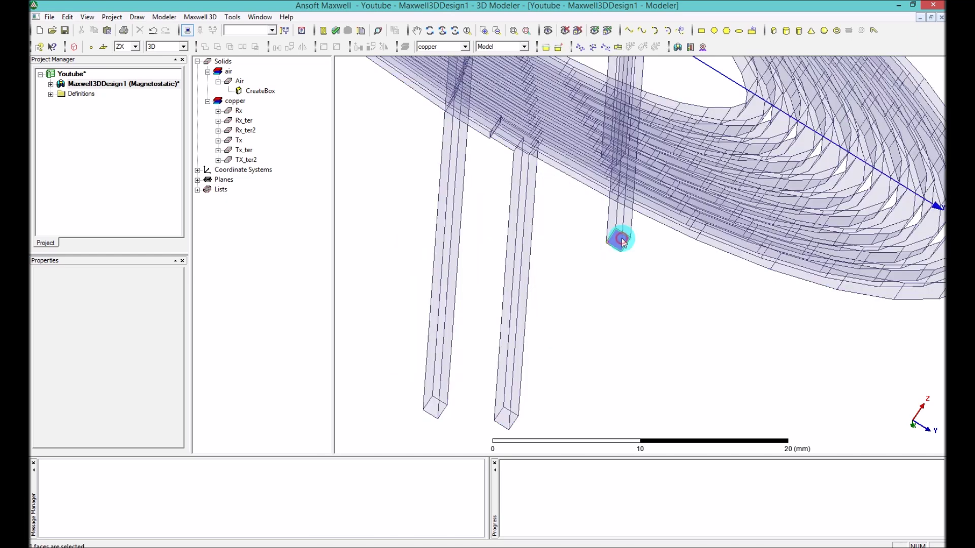
double_click(72, 84)
double_click(78, 115)
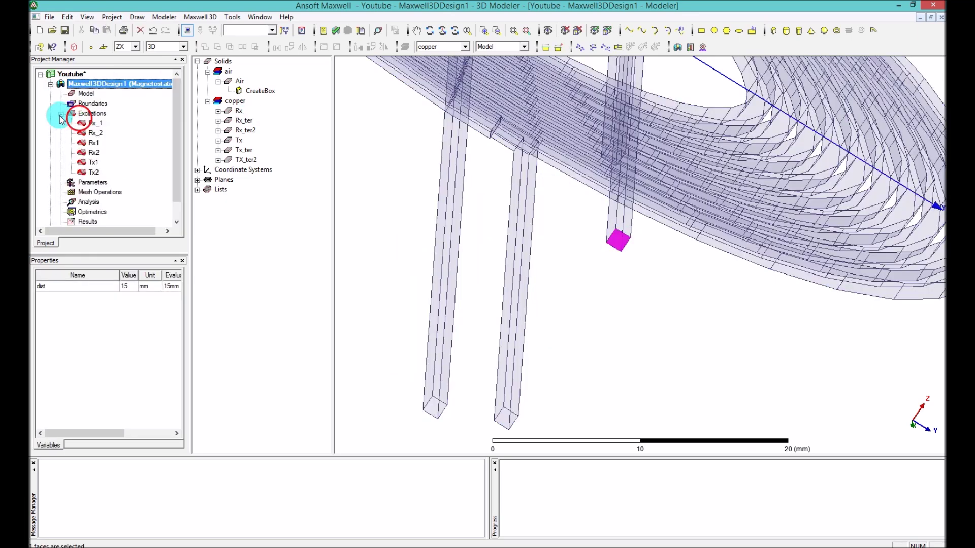
left_click(92, 144)
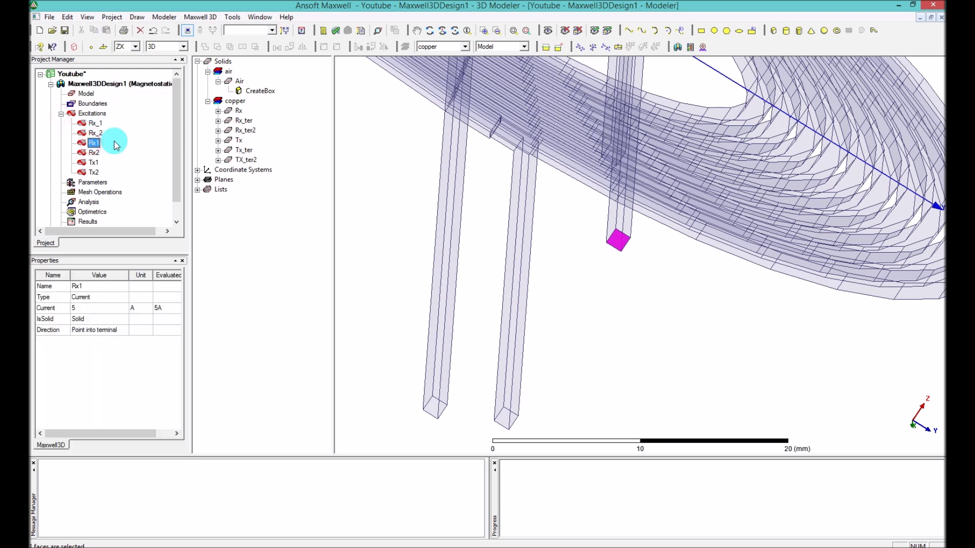
left_click(94, 143)
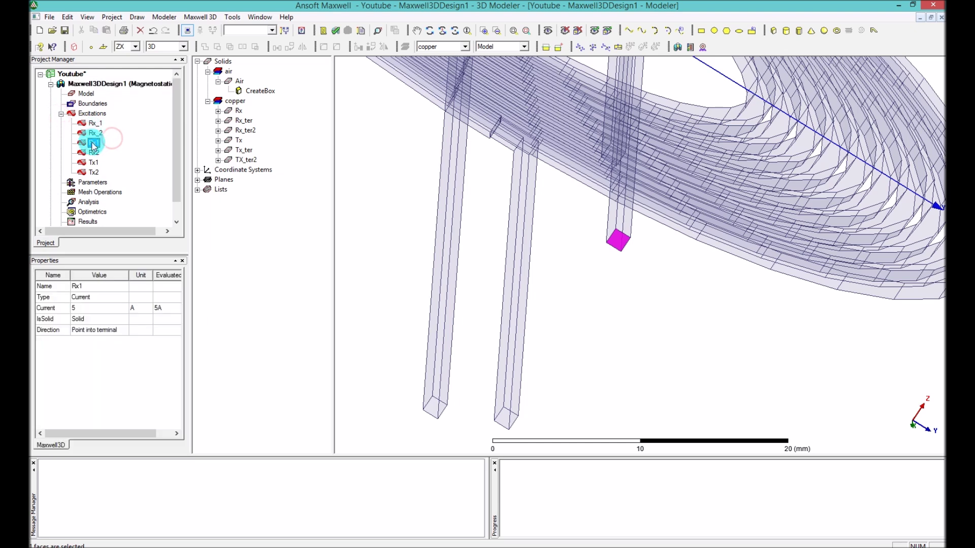
key("Delete")
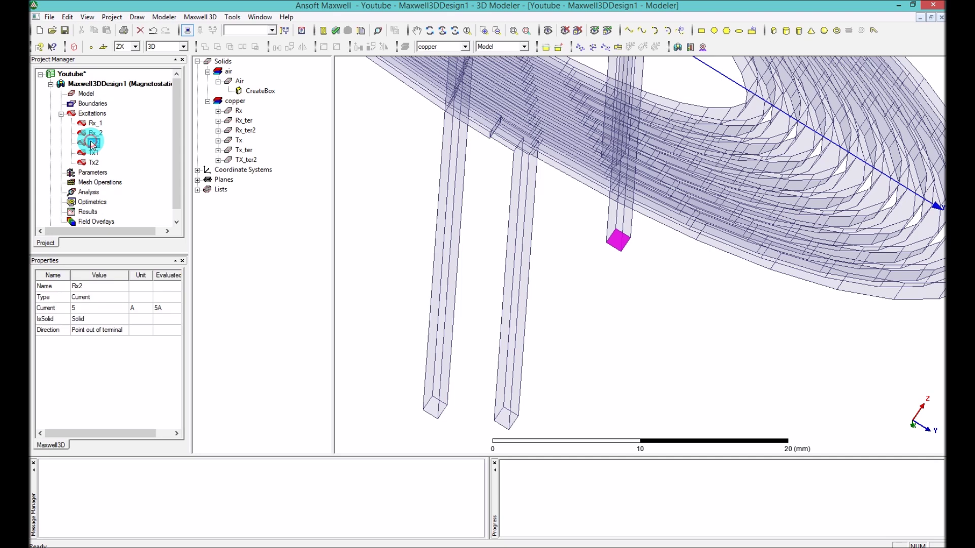
Delete the remaining old excitations Rx2, Tx1 and Tx2 from the design
left_click(92, 142)
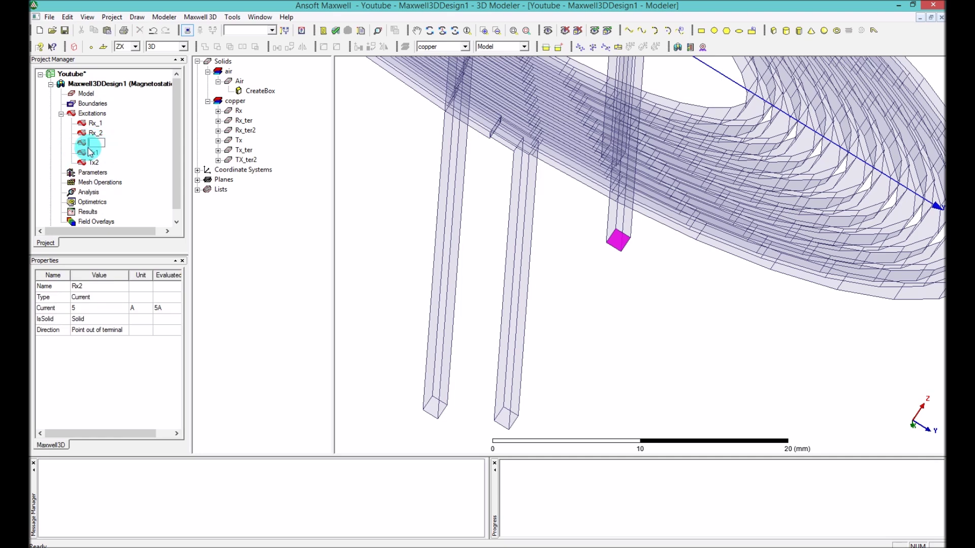
left_click(83, 144)
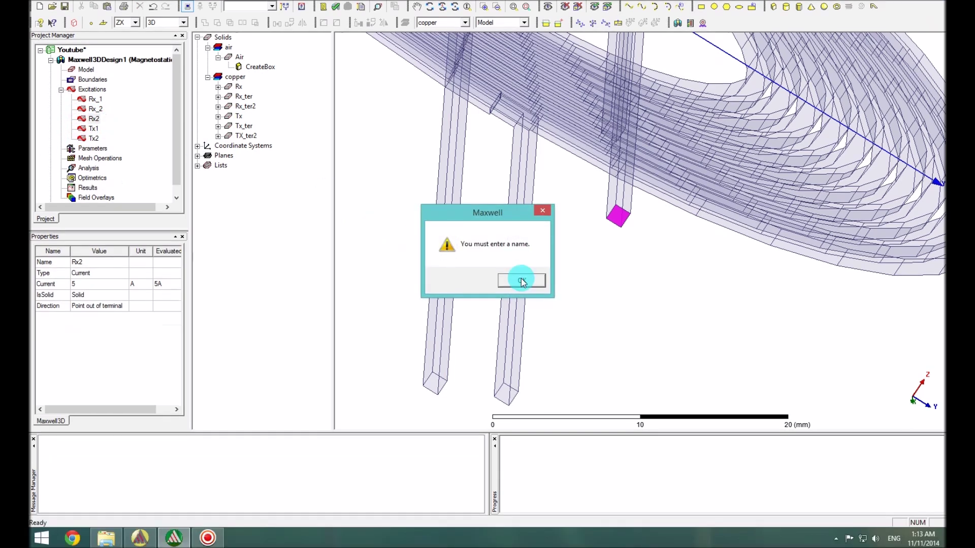
left_click(520, 303)
key("Escape")
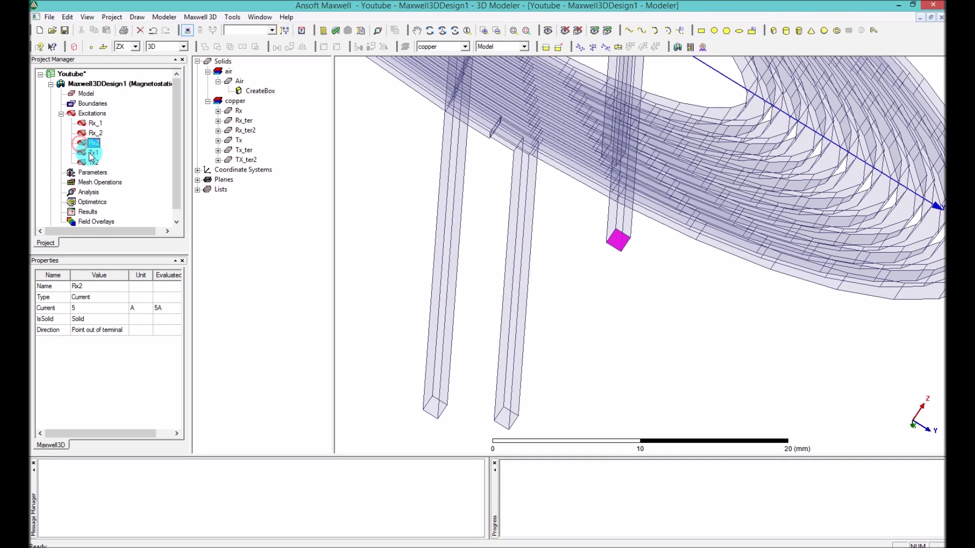
key("Delete")
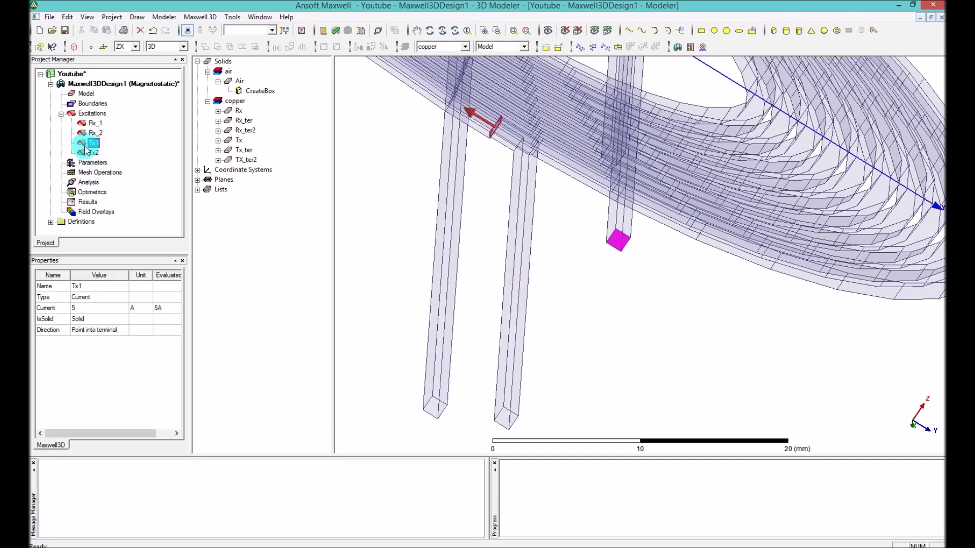
key("Delete")
key("Delete")
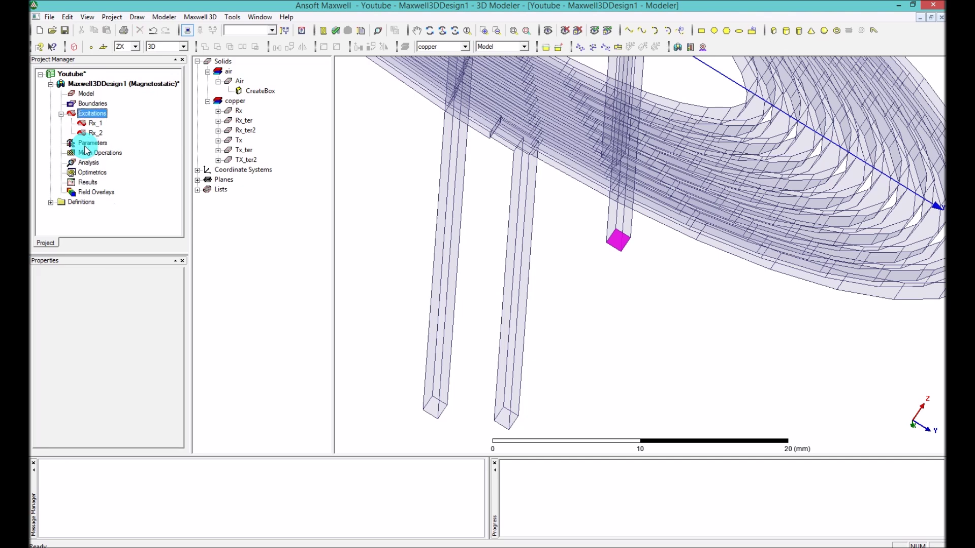
Compare the current directions of Rx_1 and Rx_2, and swap Rx_2's direction to point out of its terminal
left_click(95, 133)
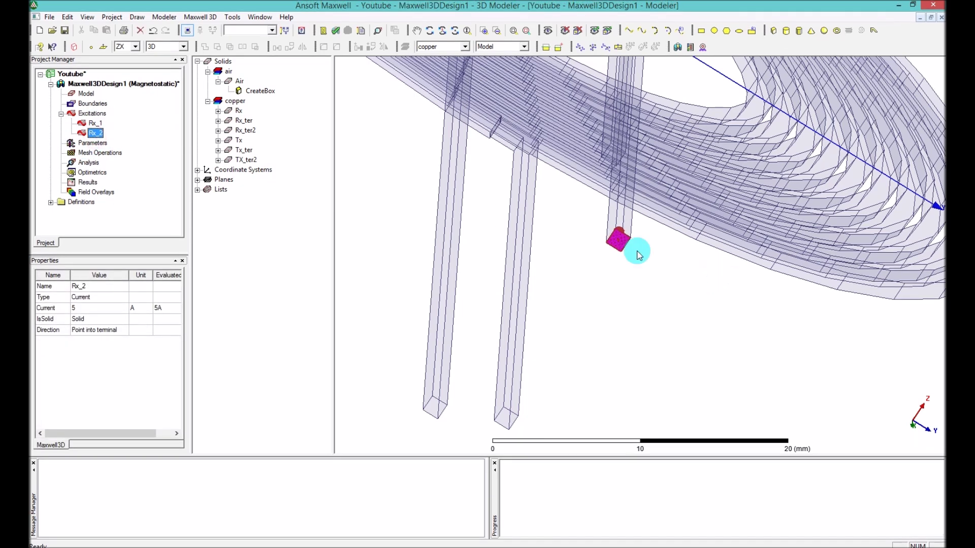
left_click(93, 125)
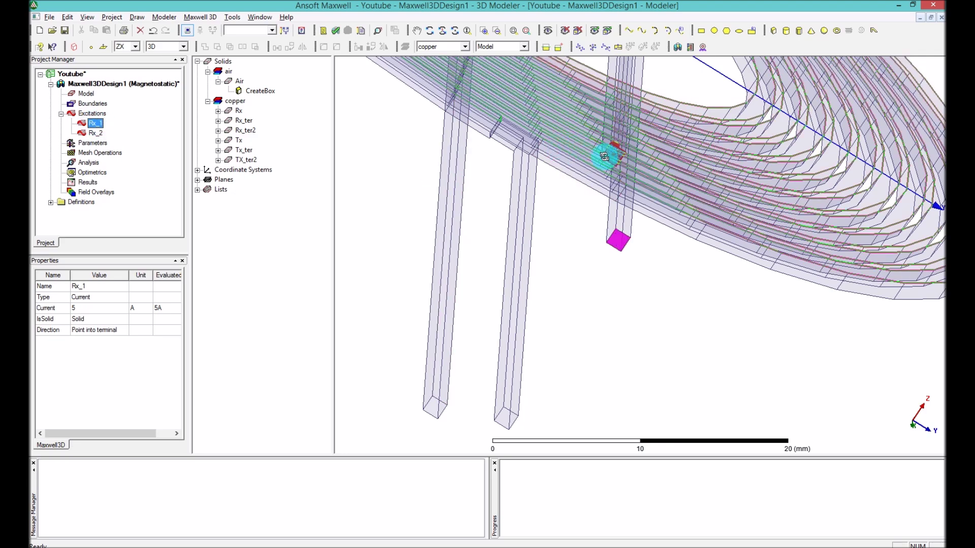
left_click_drag(605, 156, 574, 170)
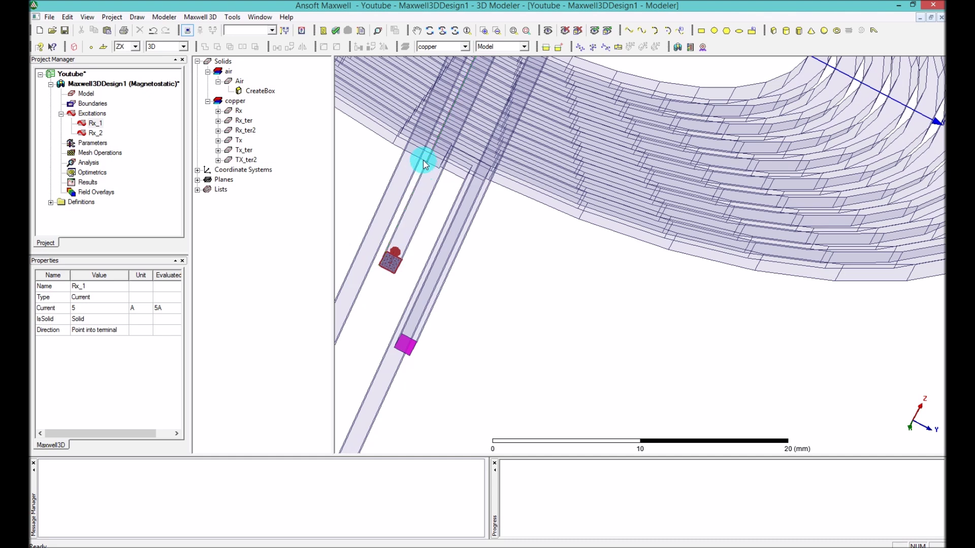
left_click(96, 134)
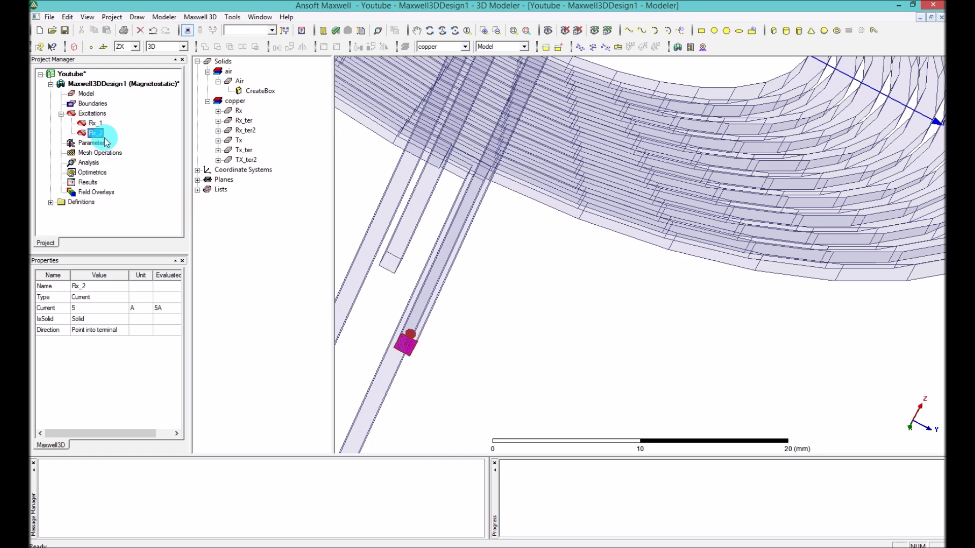
double_click(87, 135)
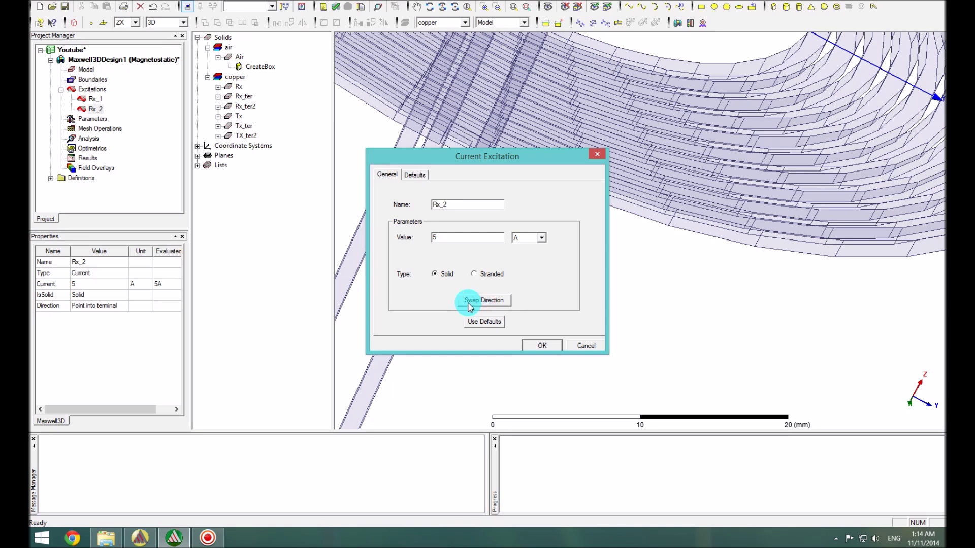
left_click(475, 301)
left_click(532, 343)
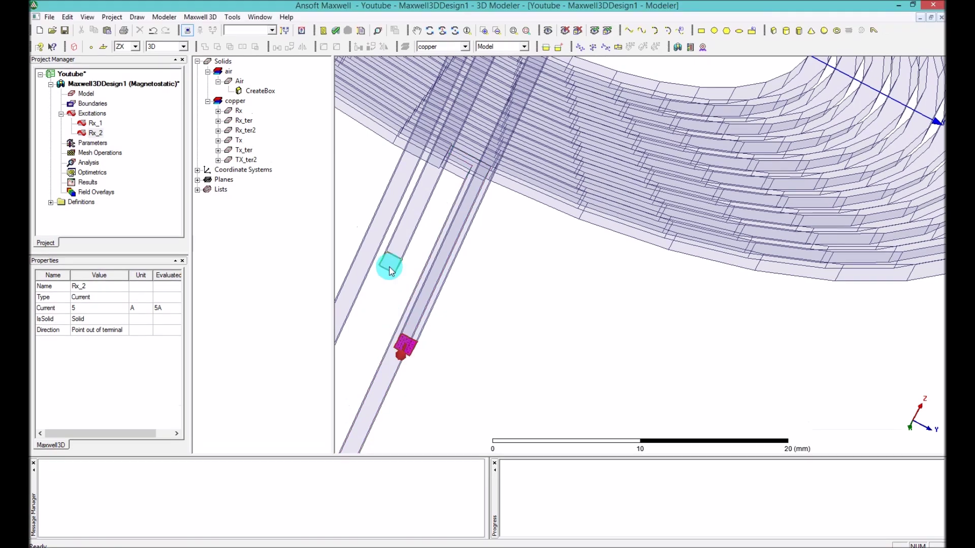
left_click(553, 350)
scroll(559, 310, "down", 3)
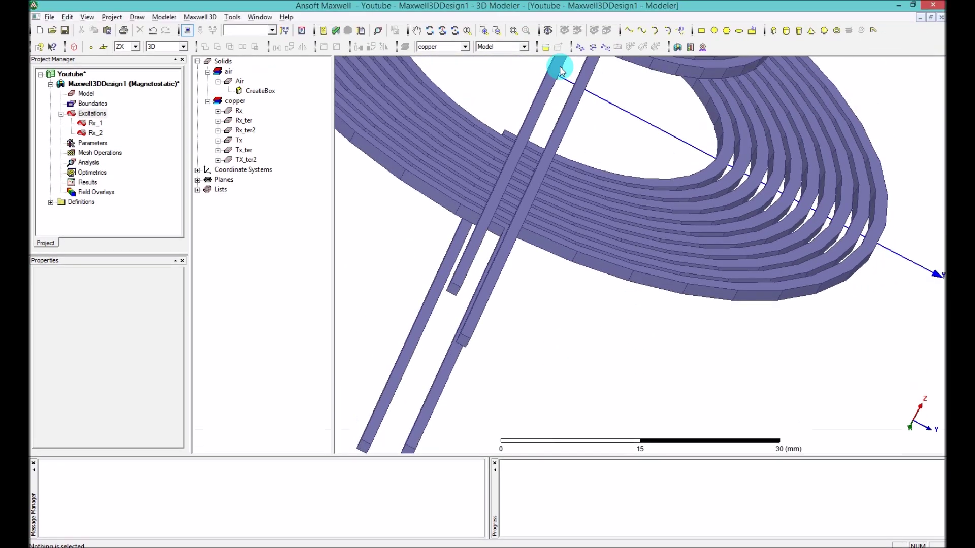
Assign a 5 A solid current excitation named Tx1 to the right-hand Tx terminal bar's end face, pointing out of the terminal
left_click(416, 31)
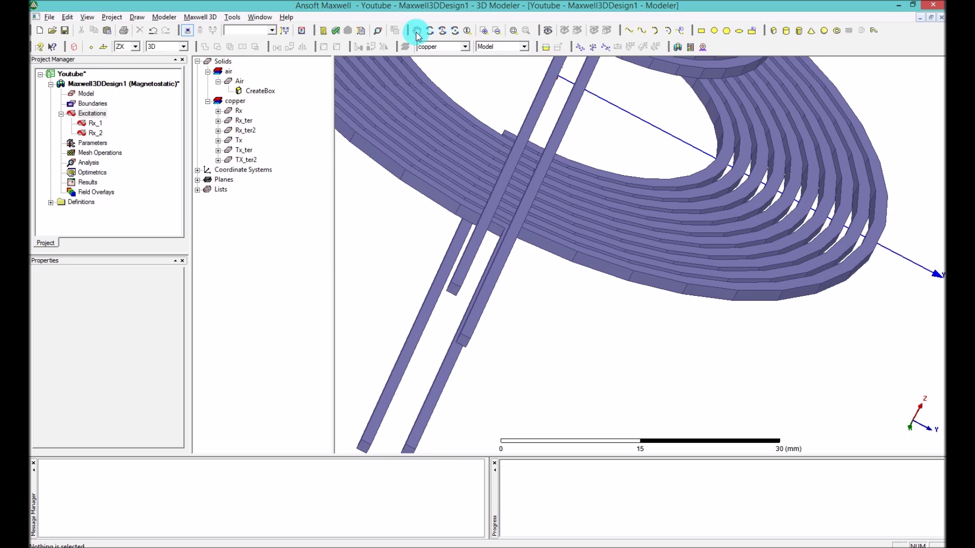
left_click_drag(642, 369, 730, 236)
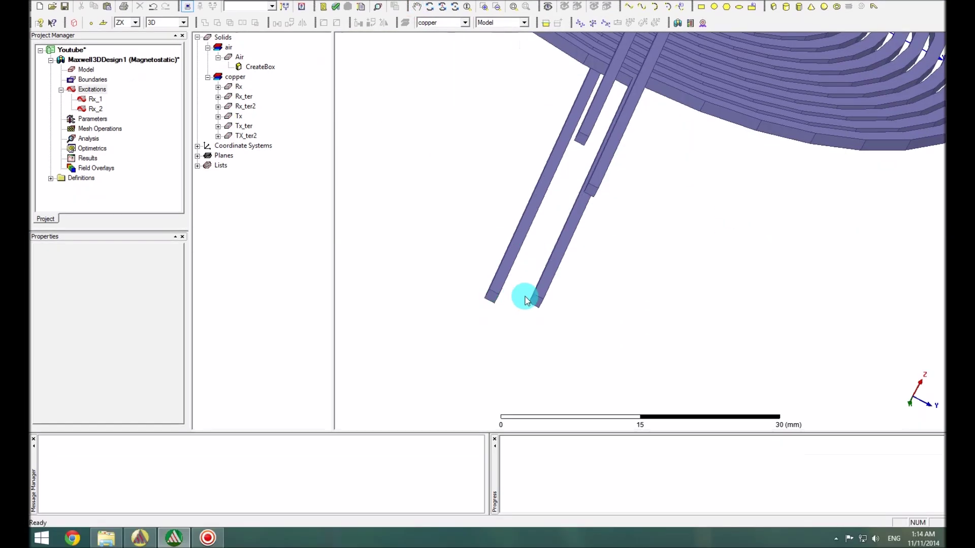
key("f")
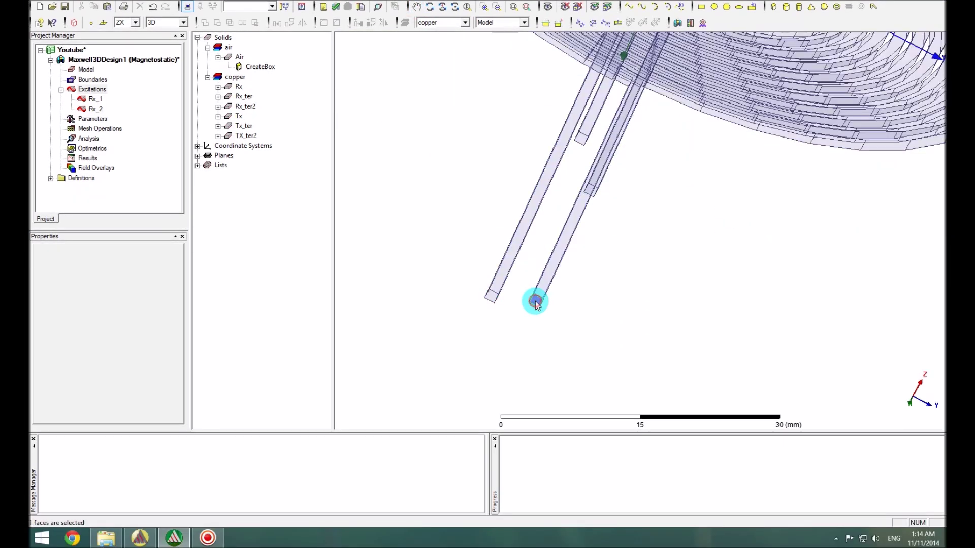
right_click(534, 301)
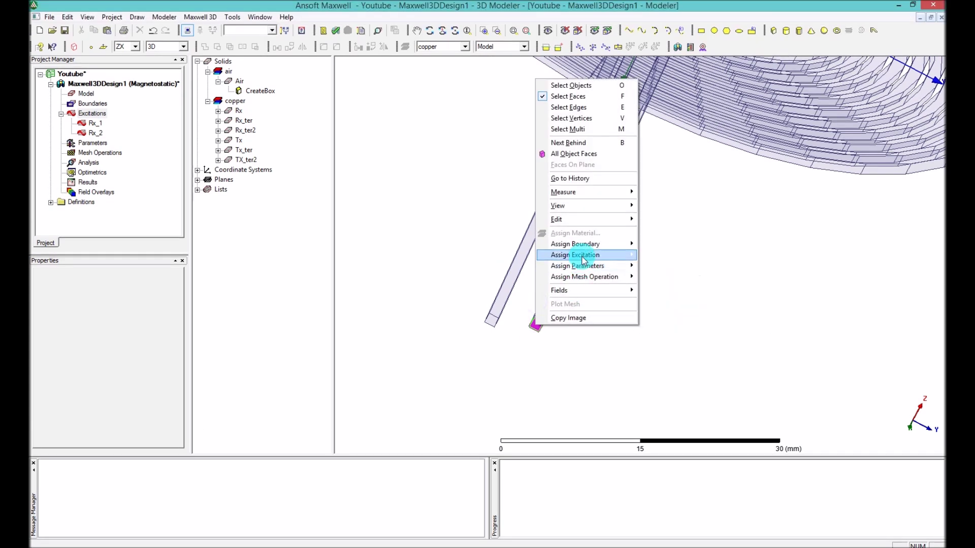
mouse_move(589, 254)
left_click(721, 299)
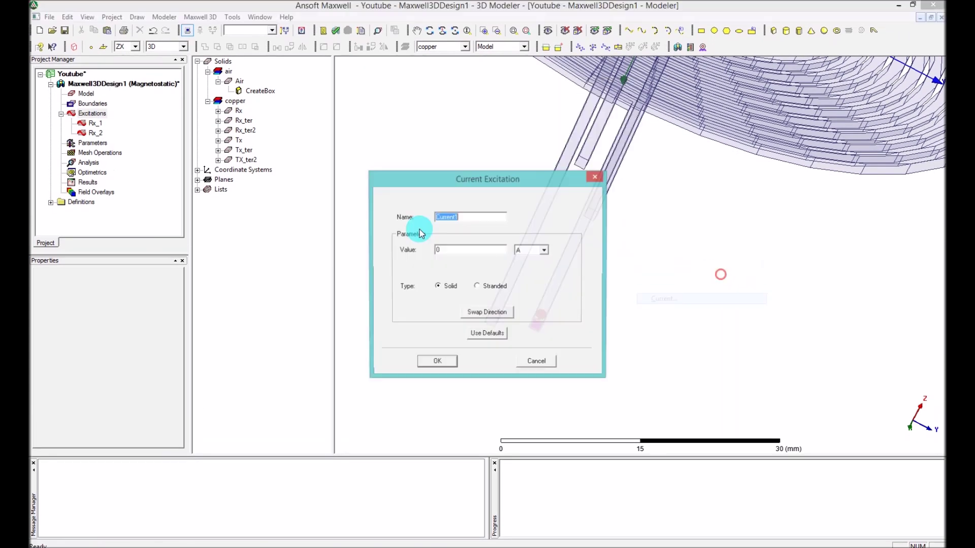
type("Tx1")
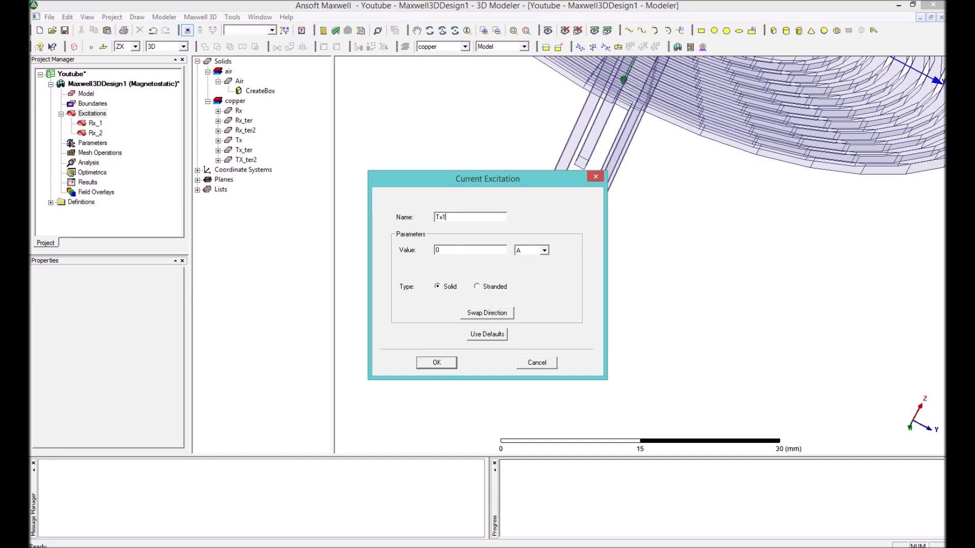
left_click(450, 249)
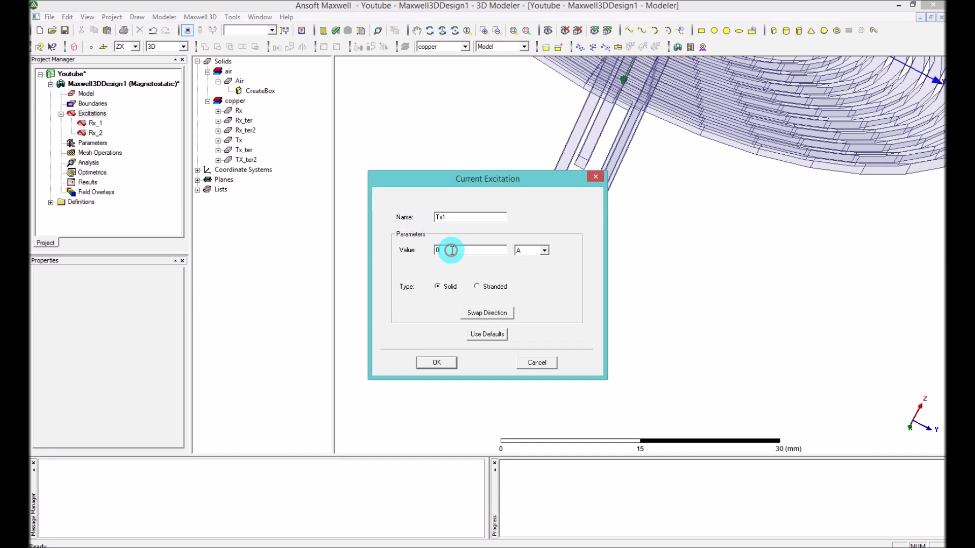
type("5")
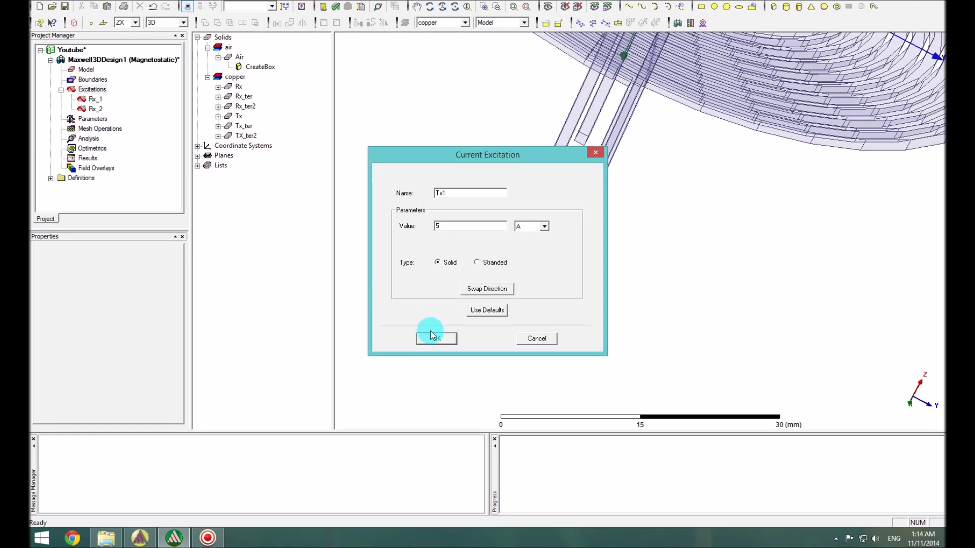
left_click(476, 311)
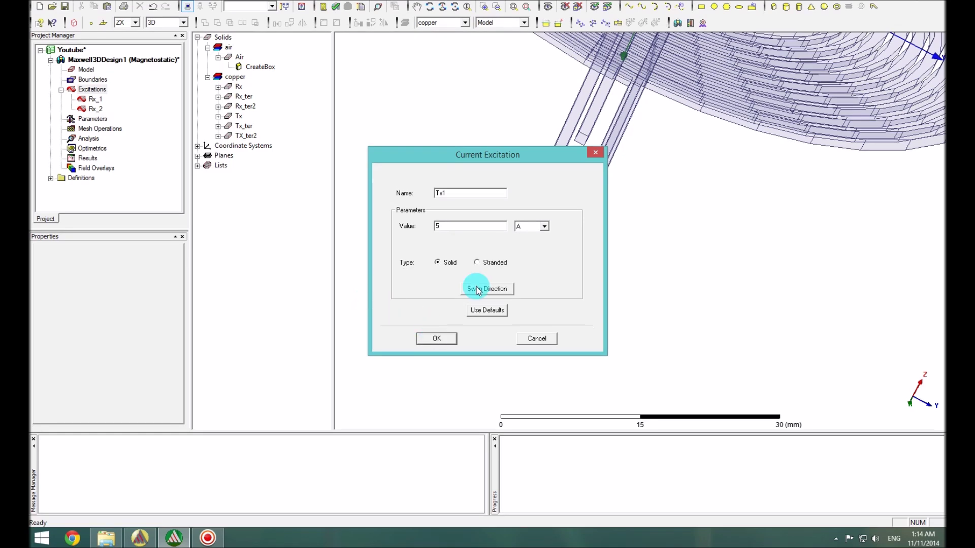
left_click(437, 339)
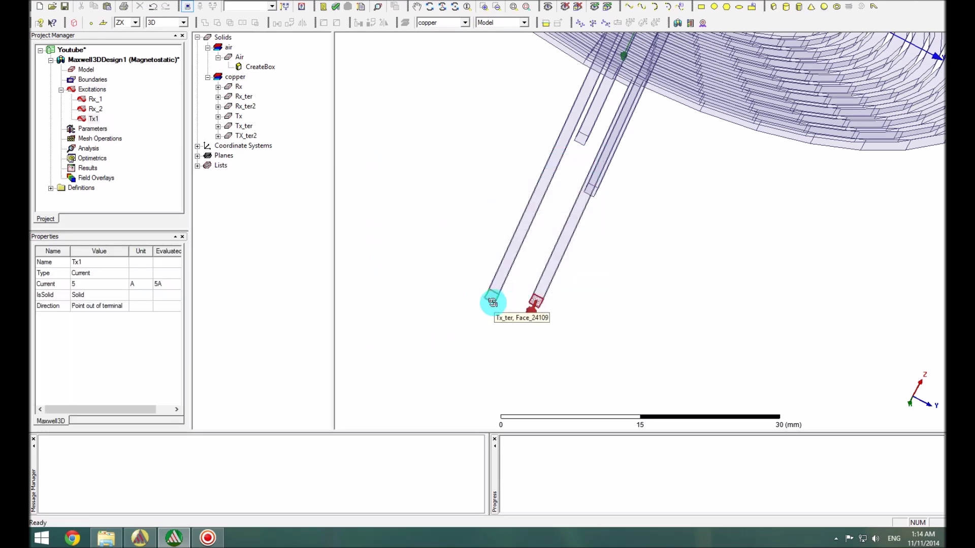
Assign a 5 A solid current excitation named Tx2 to the end face of the Tx_ter bar, keeping the default direction
right_click(492, 298)
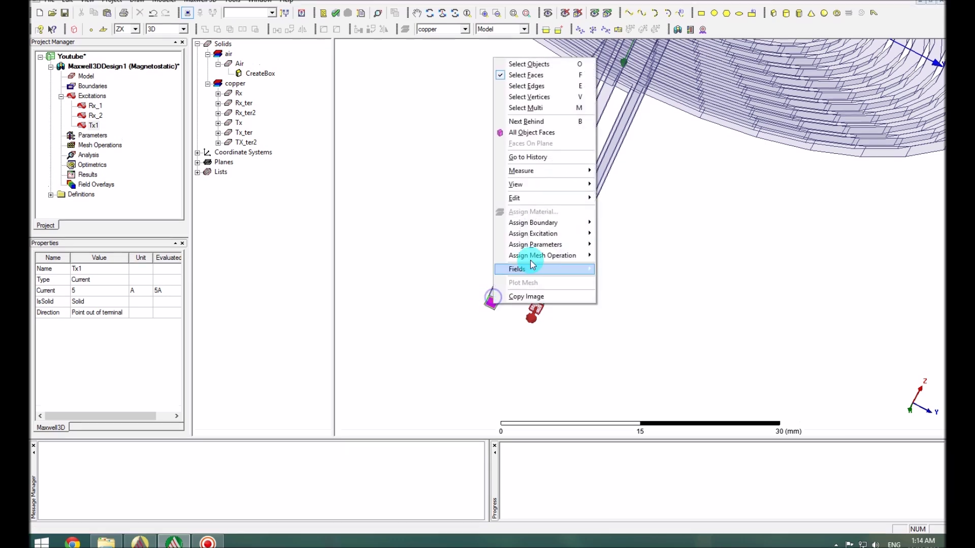
left_click(533, 234)
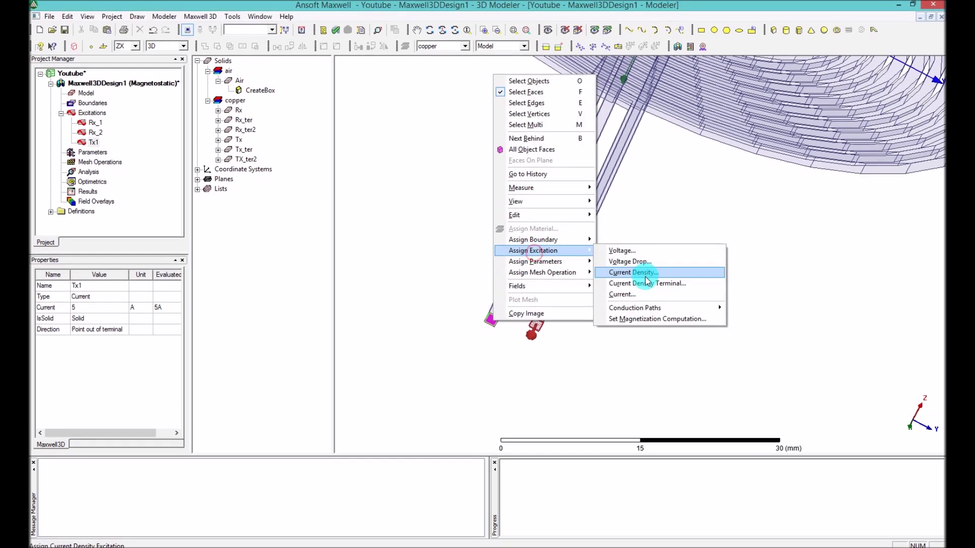
left_click(623, 294)
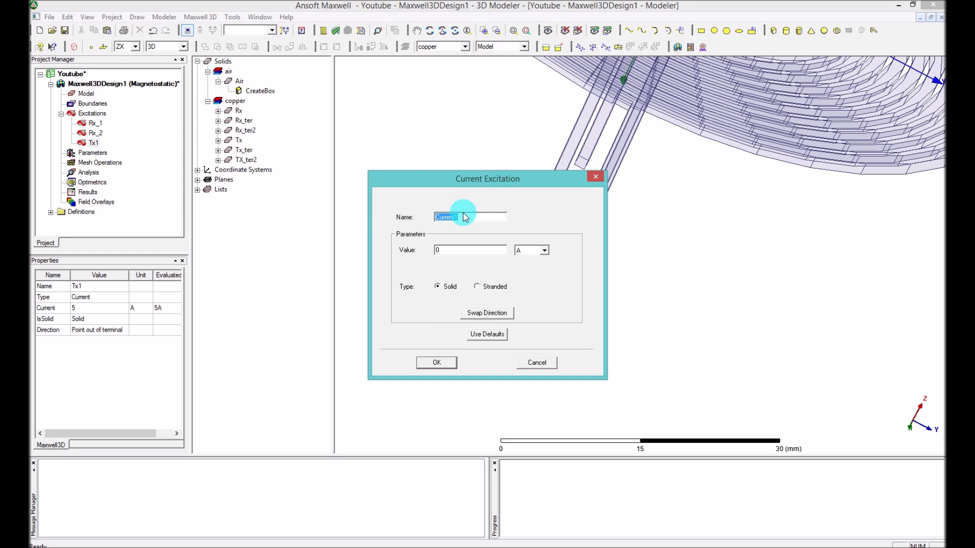
type("Tx2")
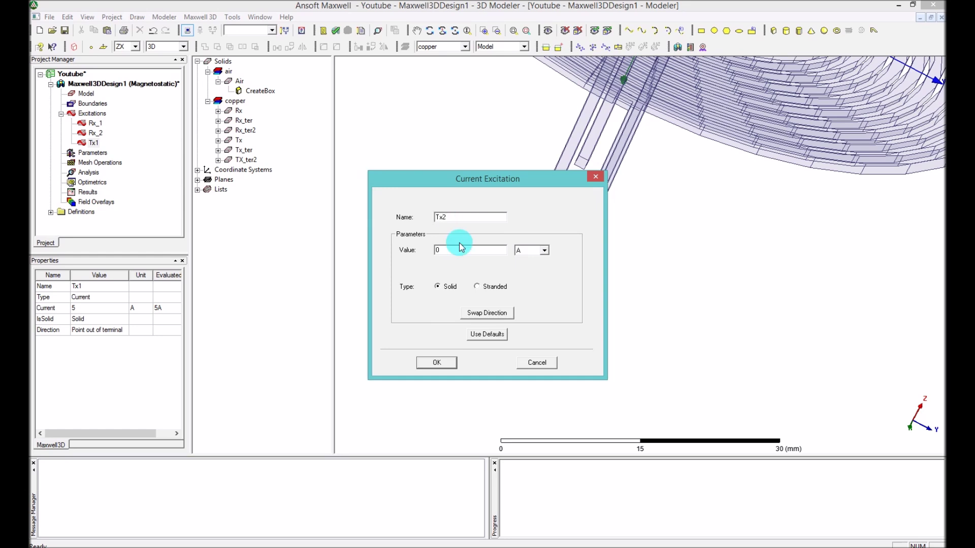
double_click(438, 250)
type("5")
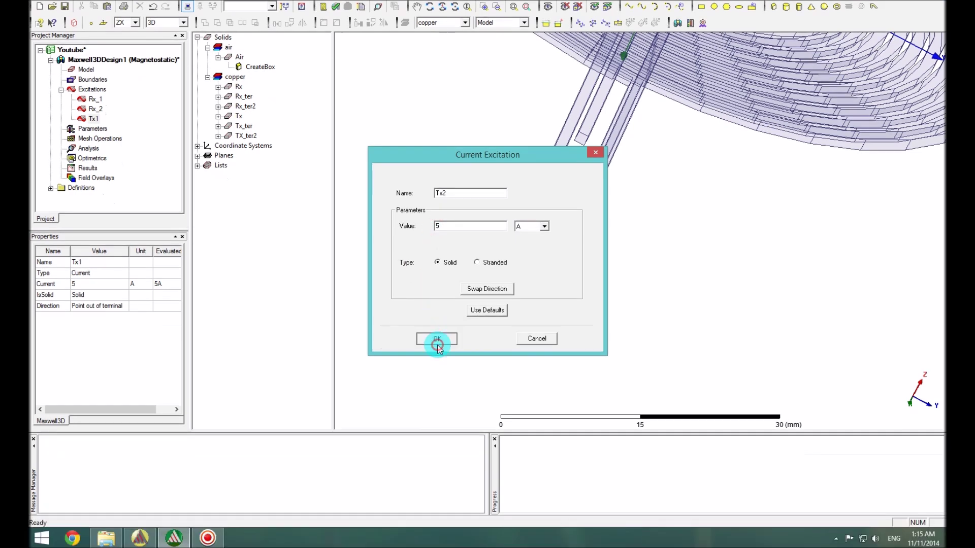
left_click(437, 363)
left_click(571, 342)
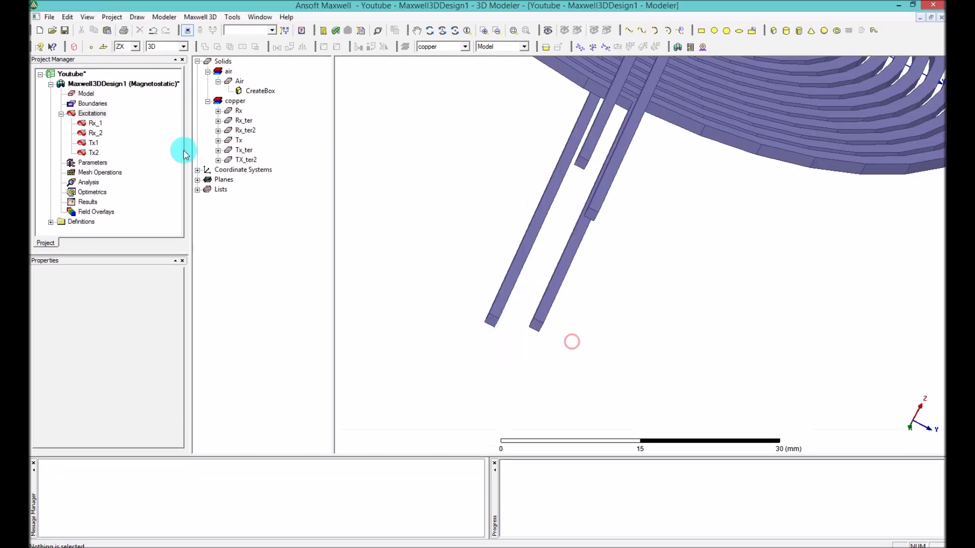
Check the current direction of the Tx1 excitation in the model and save the project
left_click(94, 143)
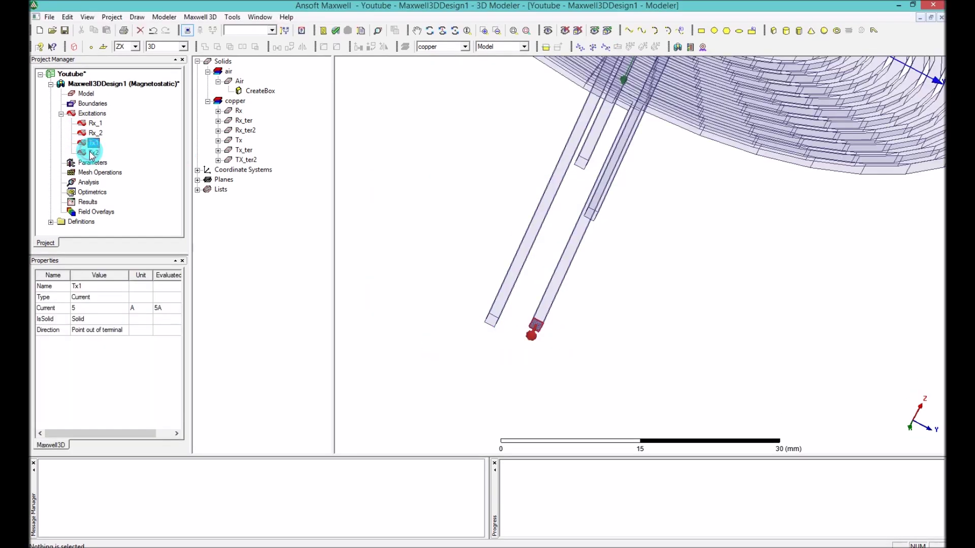
left_click(424, 288)
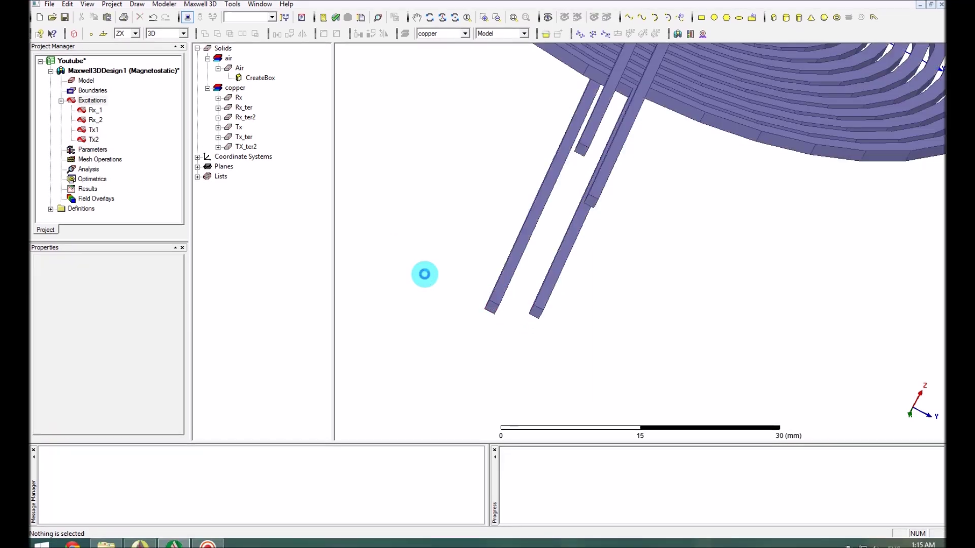
key("ctrl+s")
Review the excitation types that can be assigned to the end face of the Tx_ter bar
left_click(493, 311)
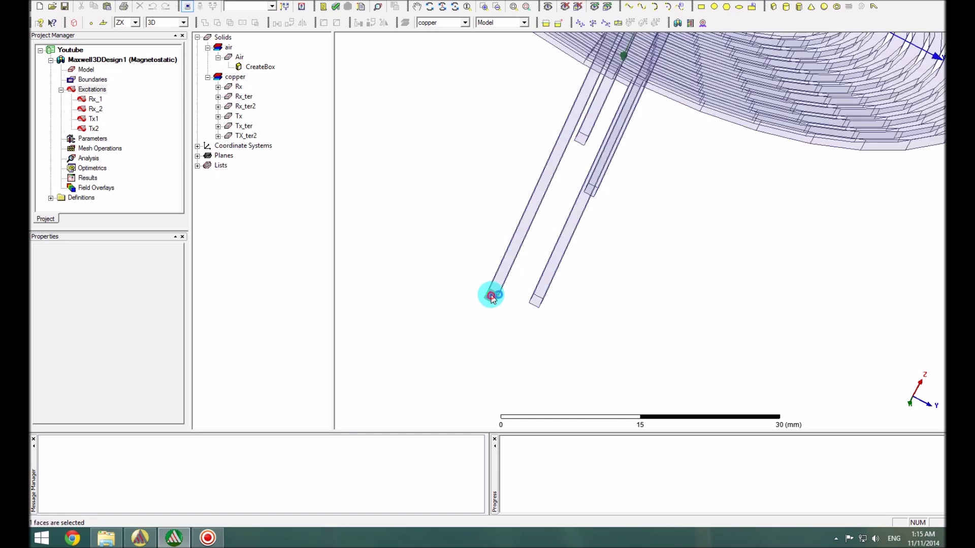
right_click(493, 299)
mouse_move(532, 248)
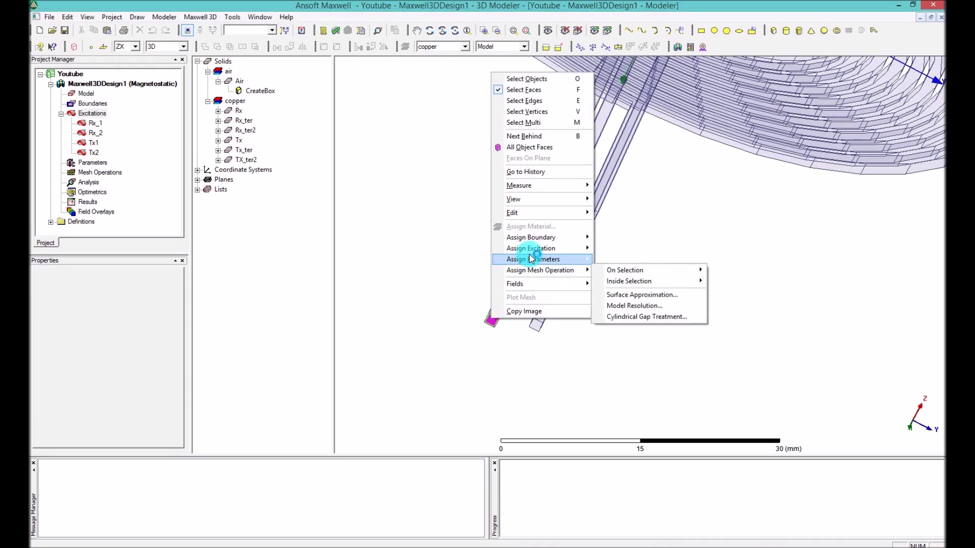
mouse_move(572, 250)
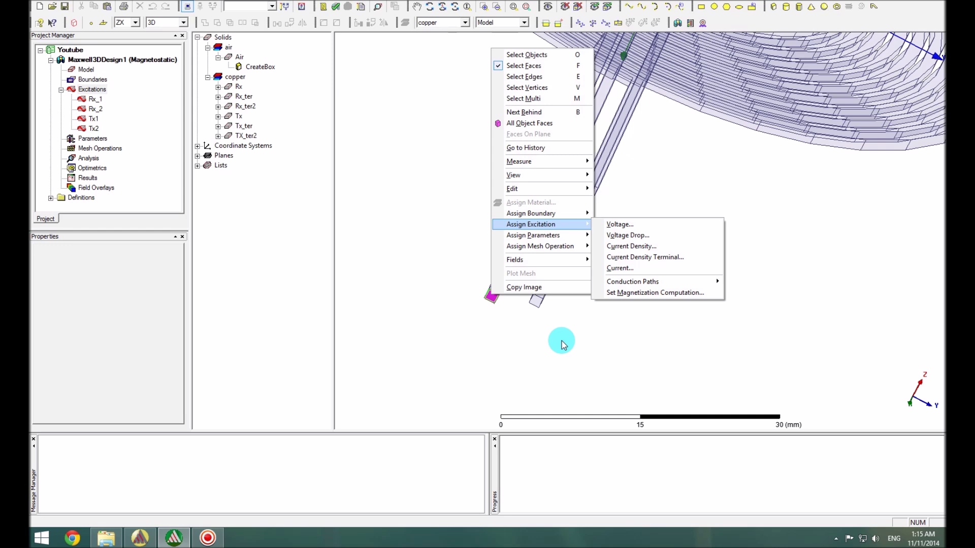
left_click(561, 344)
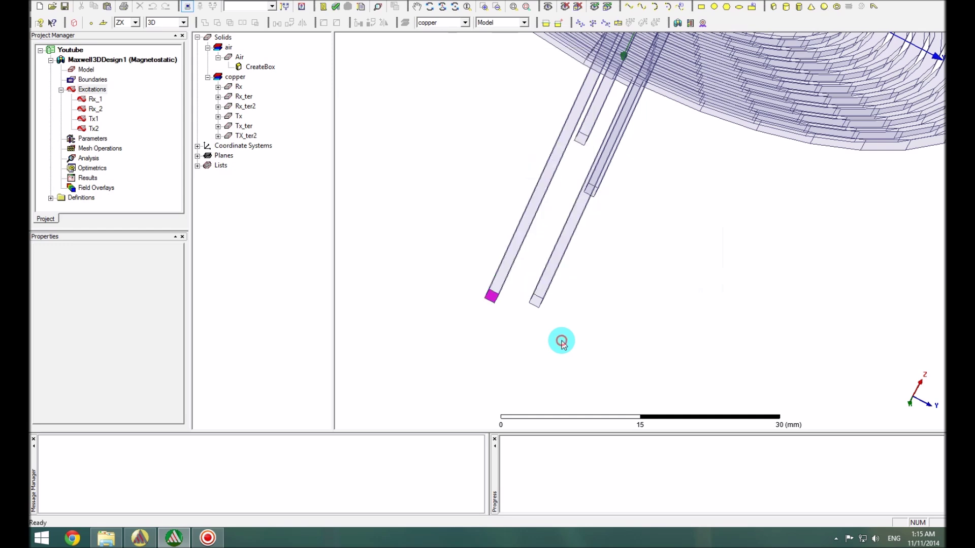
Review the available magnetic and electric solution types for the design and keep Magnetostatic
left_click(166, 21)
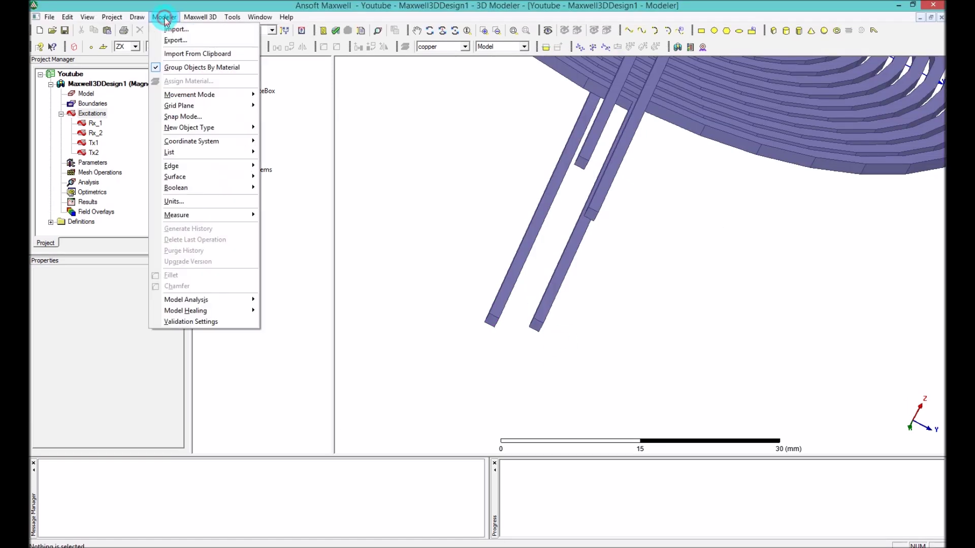
mouse_move(196, 20)
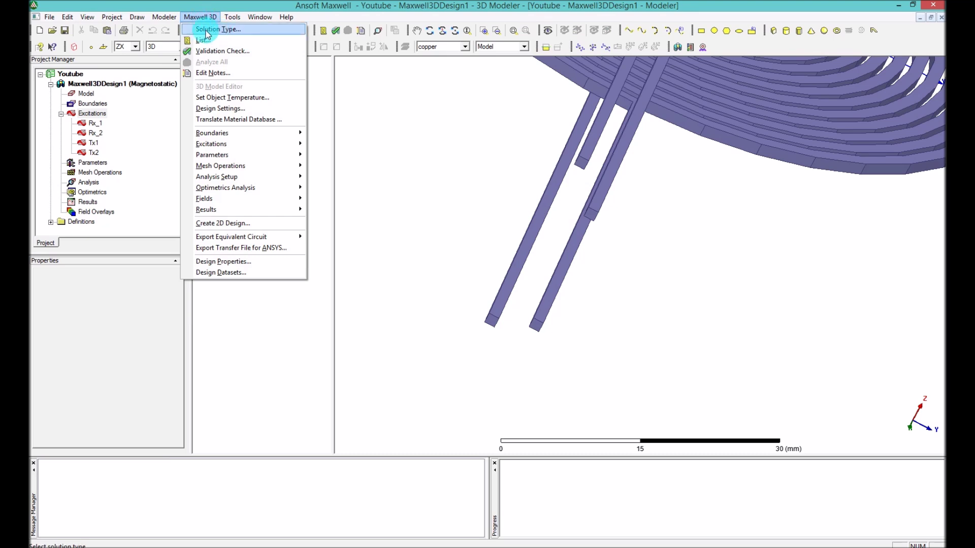
left_click(206, 31)
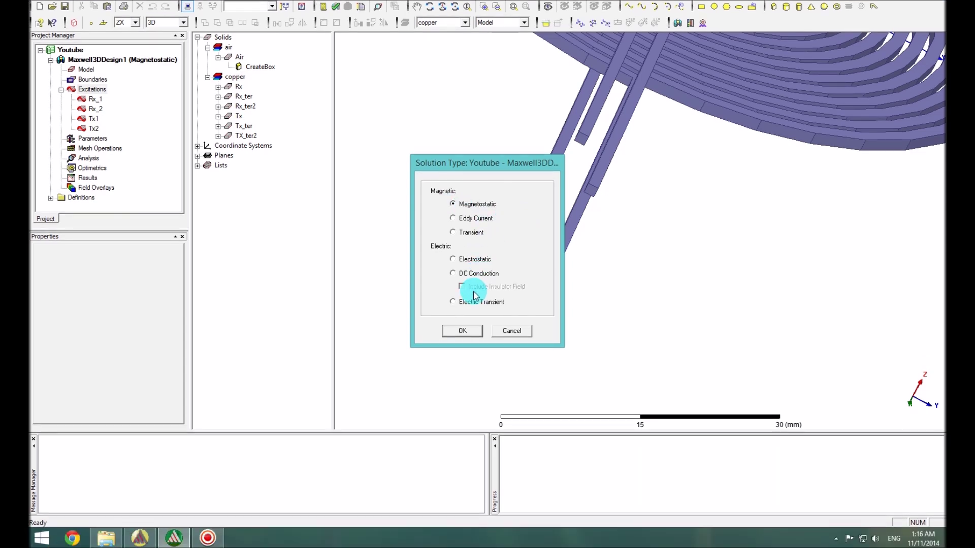
left_click(468, 330)
left_click(628, 270)
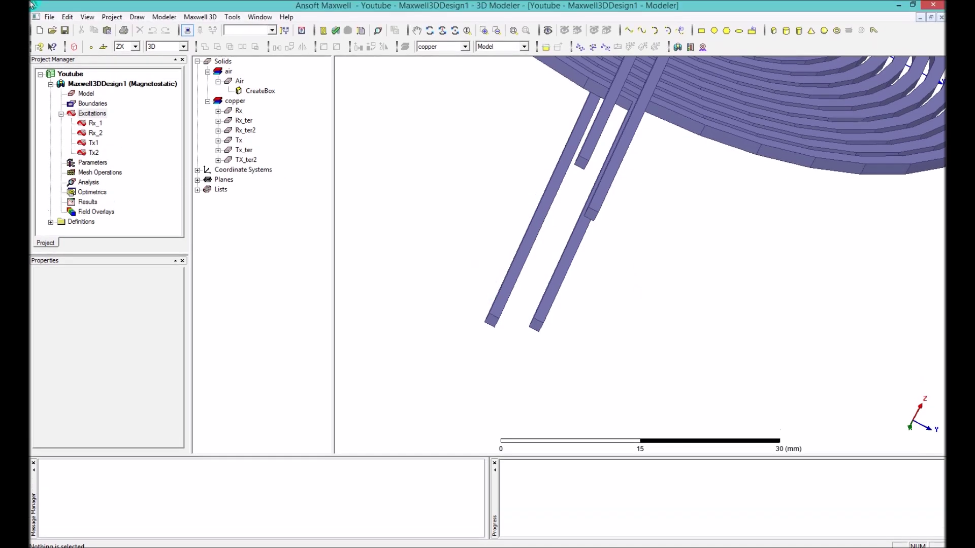
Try to assign a Matrix parameter to the design
left_click(61, 114)
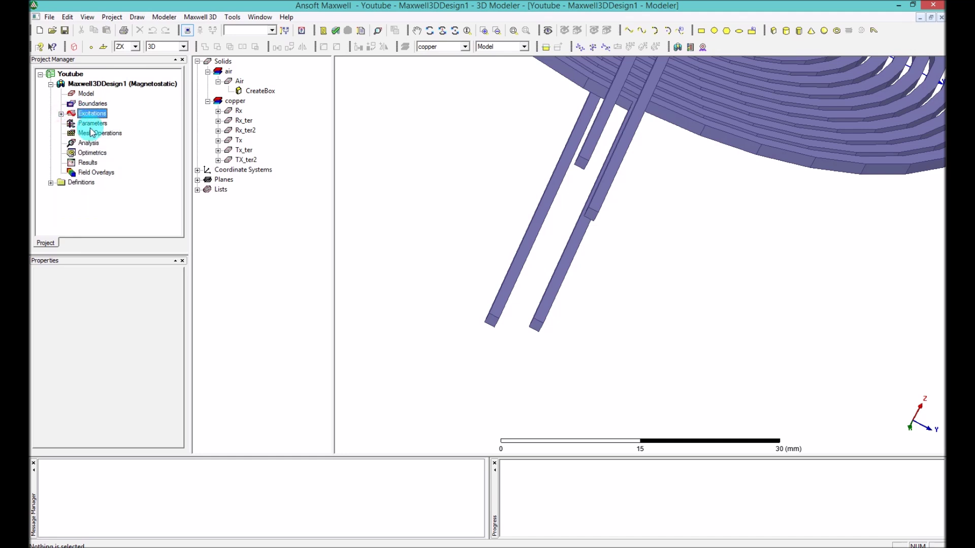
left_click(92, 125)
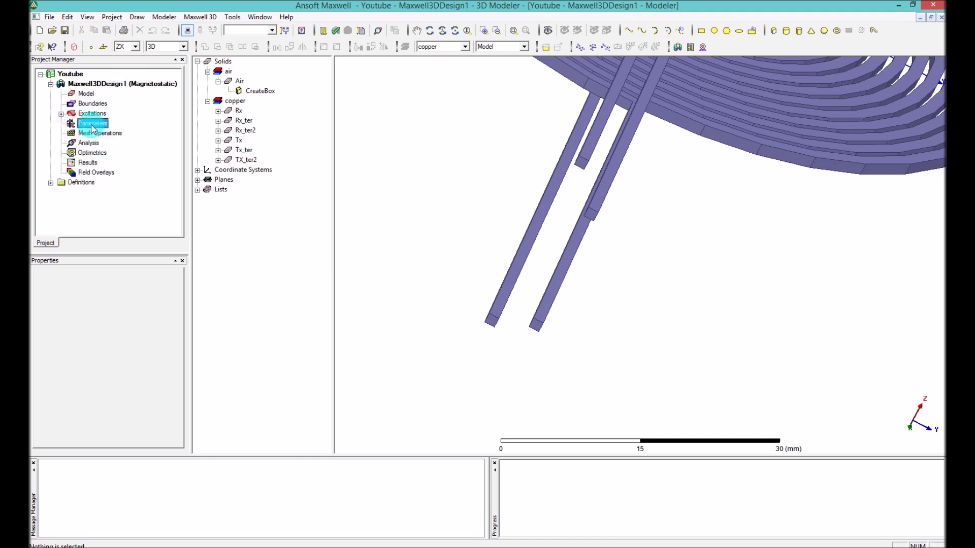
right_click(92, 128)
mouse_move(117, 132)
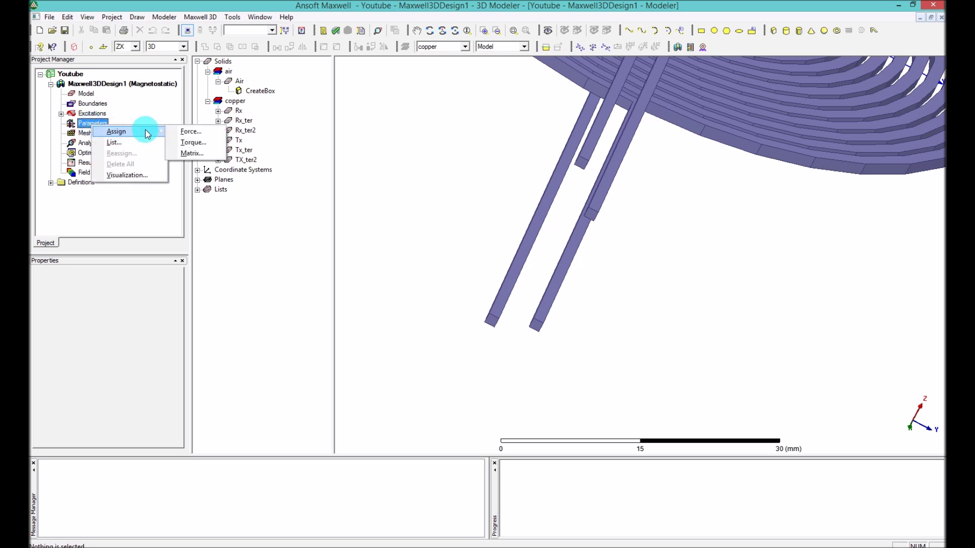
left_click(197, 153)
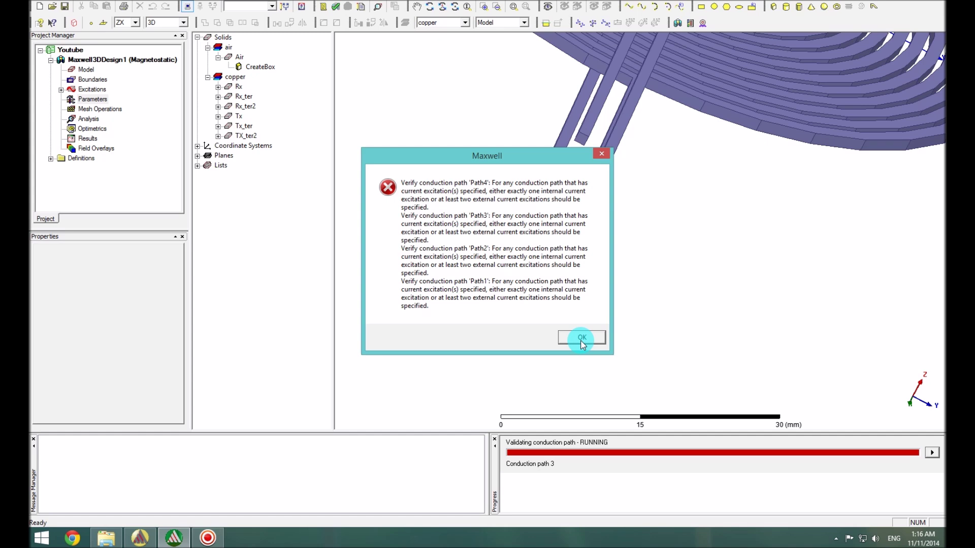
left_click(582, 340)
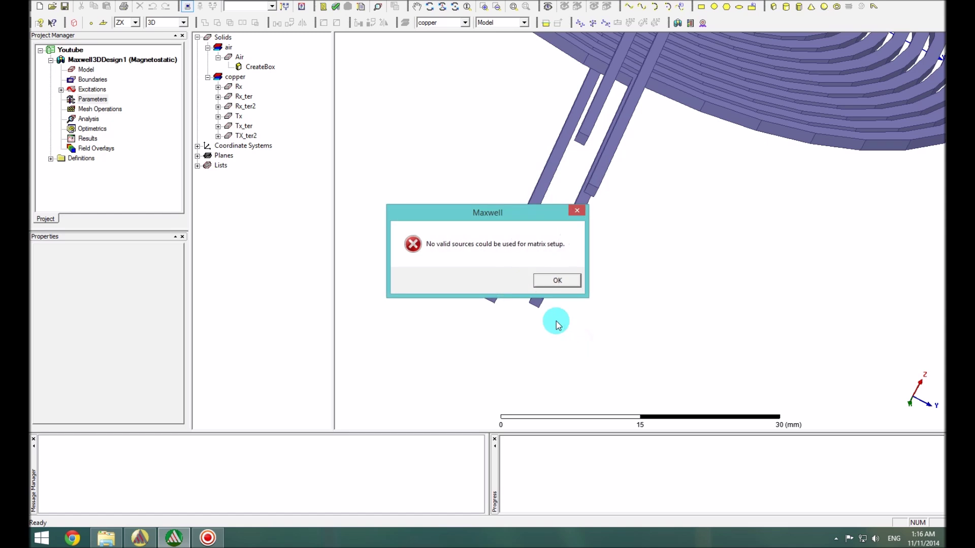
left_click(558, 281)
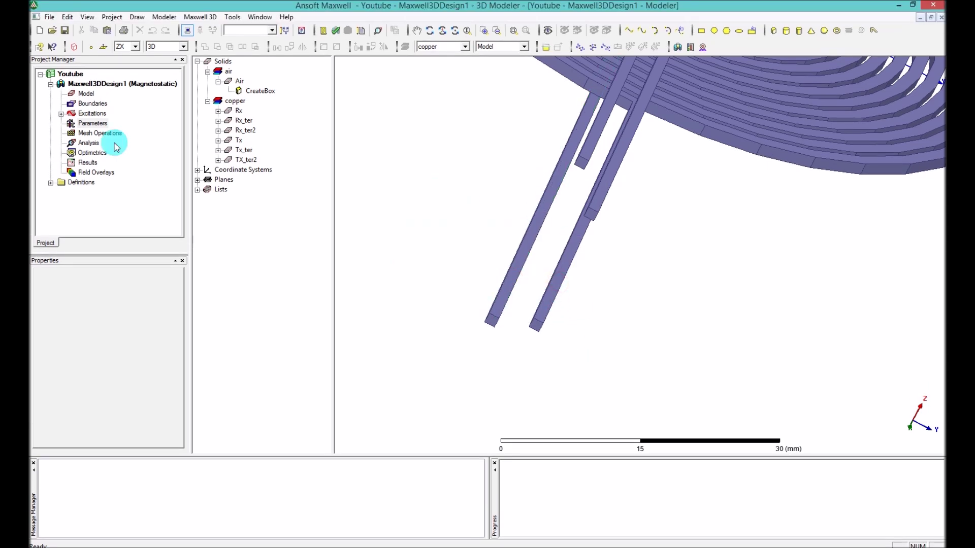
Expand the design's excitations, run a validation check on the design and read its messages
double_click(91, 113)
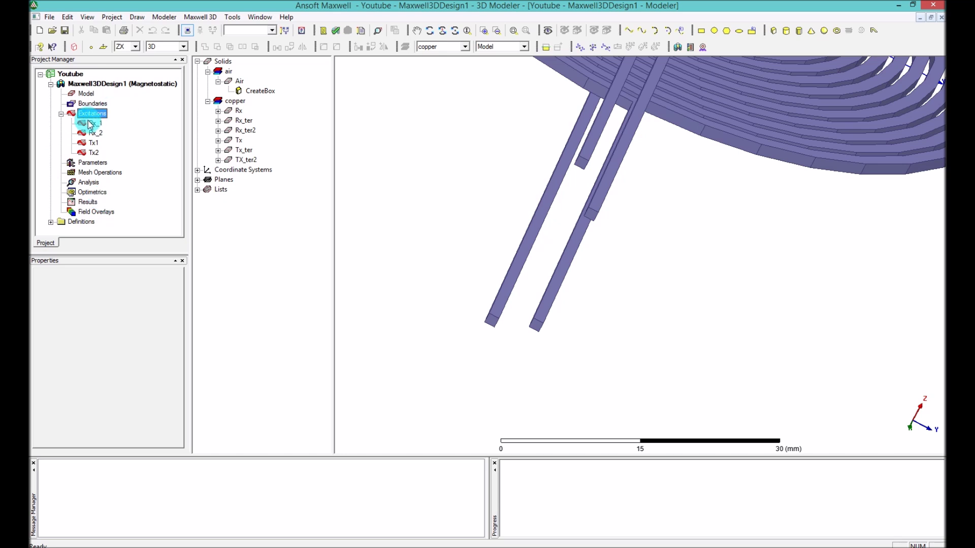
left_click(336, 31)
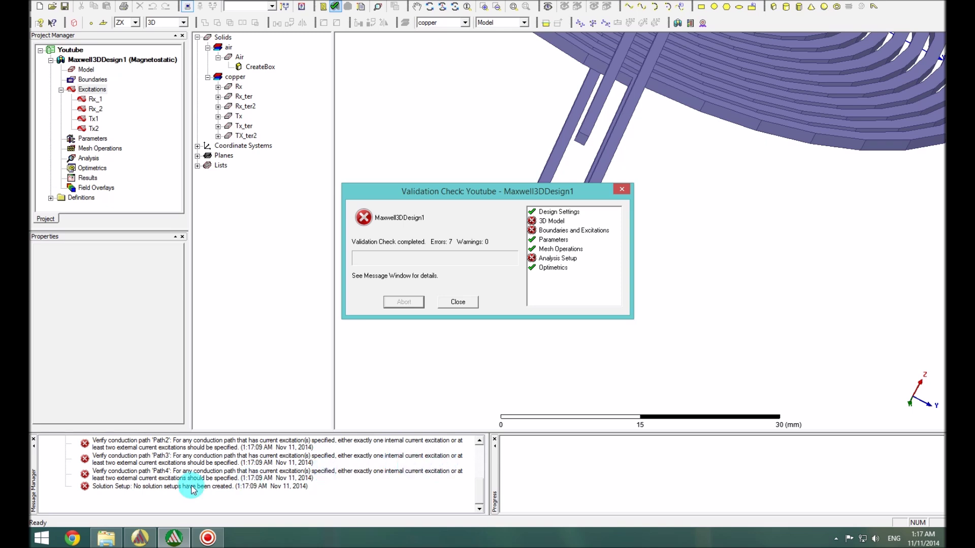
left_click(460, 304)
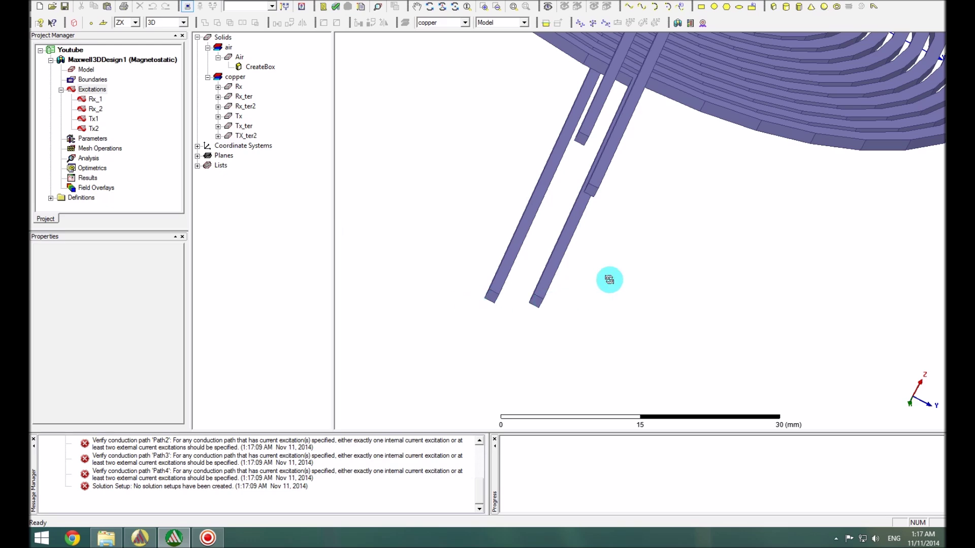
Examine which terminal face and current direction each of the excitations Rx_1, Rx_2, Tx1 and Tx2 has
left_click_drag(609, 279, 625, 275, "alt")
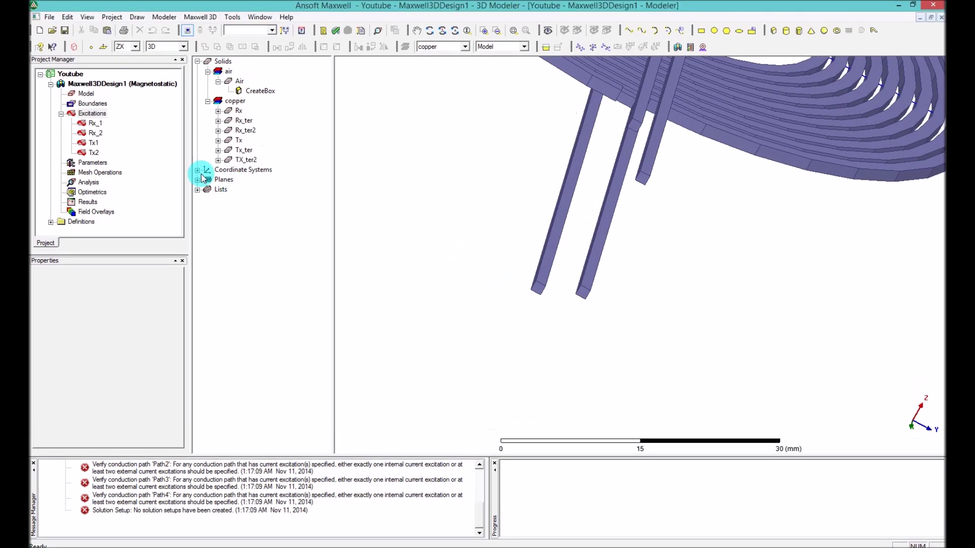
left_click(96, 100)
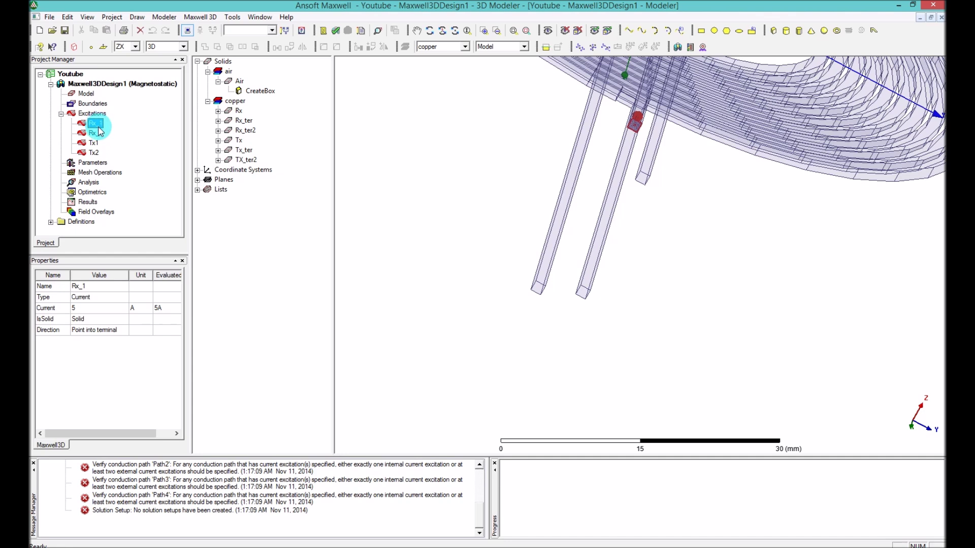
left_click(97, 133)
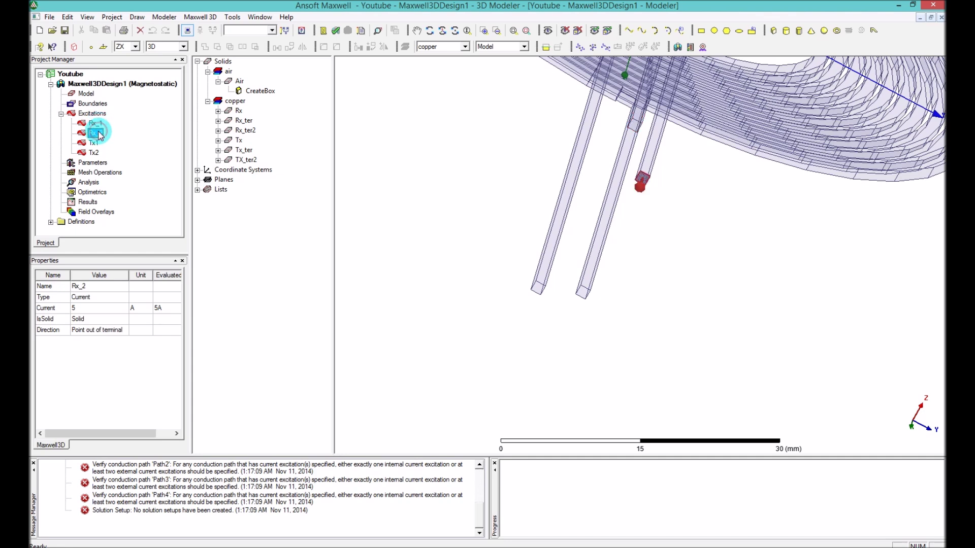
left_click(99, 144)
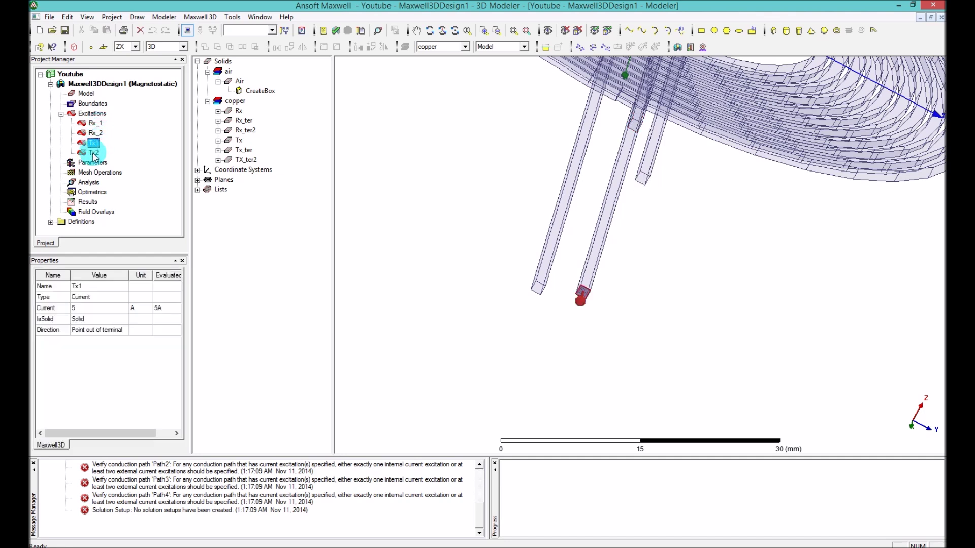
left_click(94, 153)
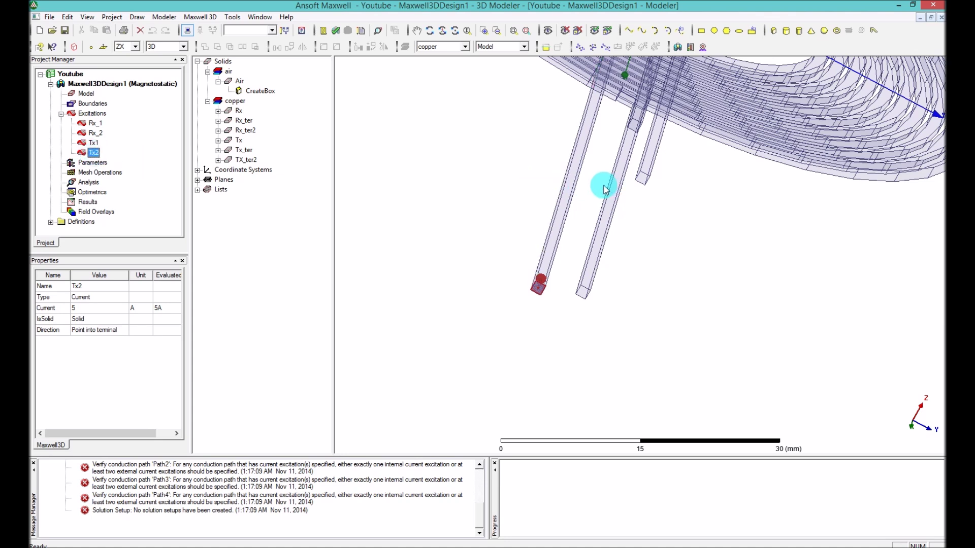
left_click_drag(604, 190, 630, 236)
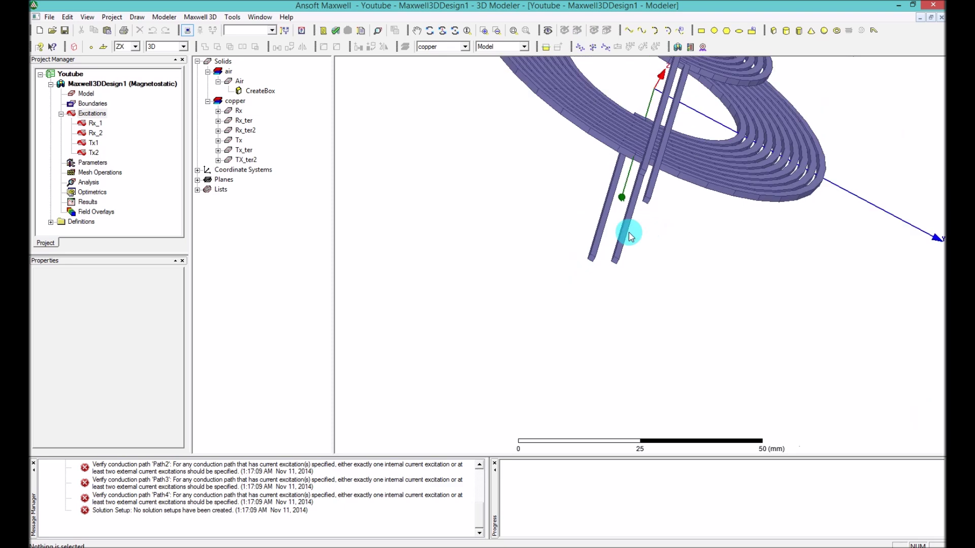
left_click(92, 149)
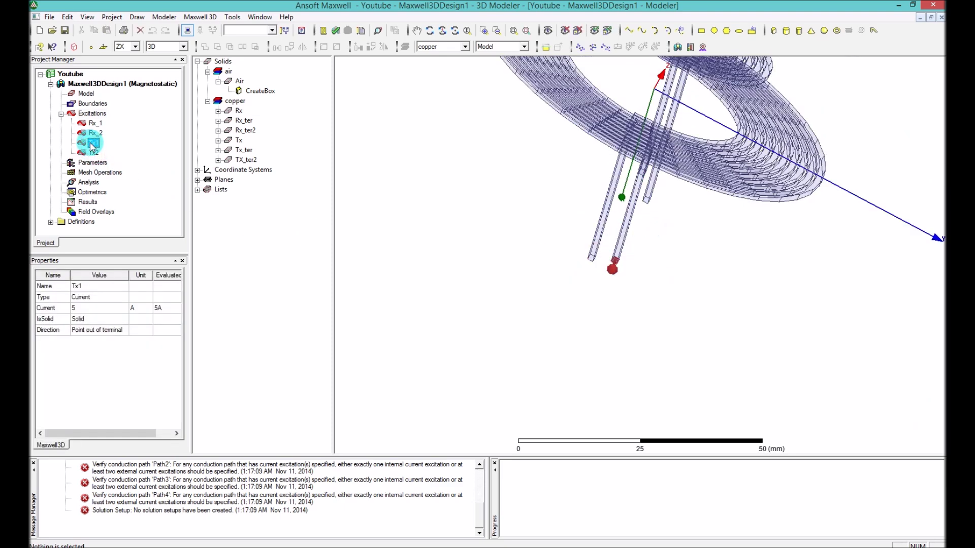
left_click(95, 132)
left_click(94, 124)
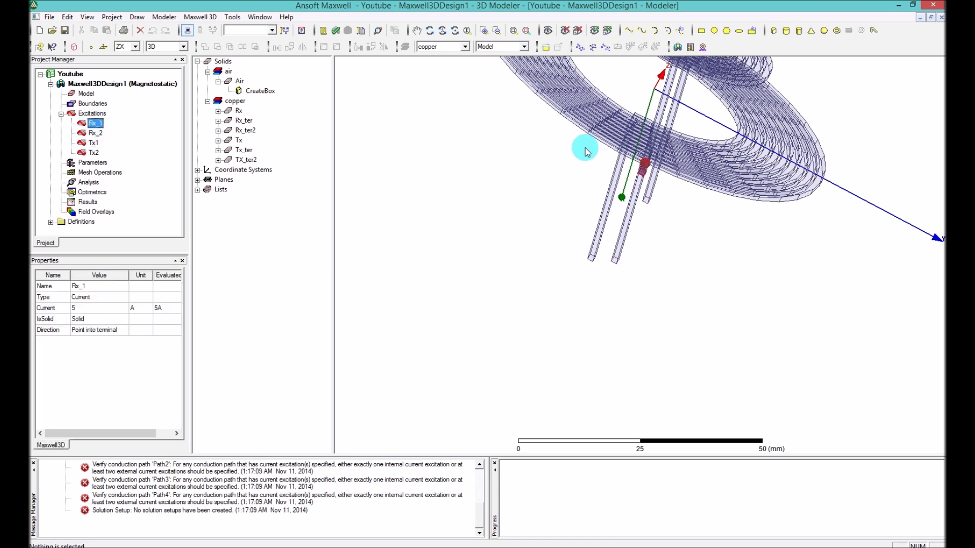
left_click(797, 234)
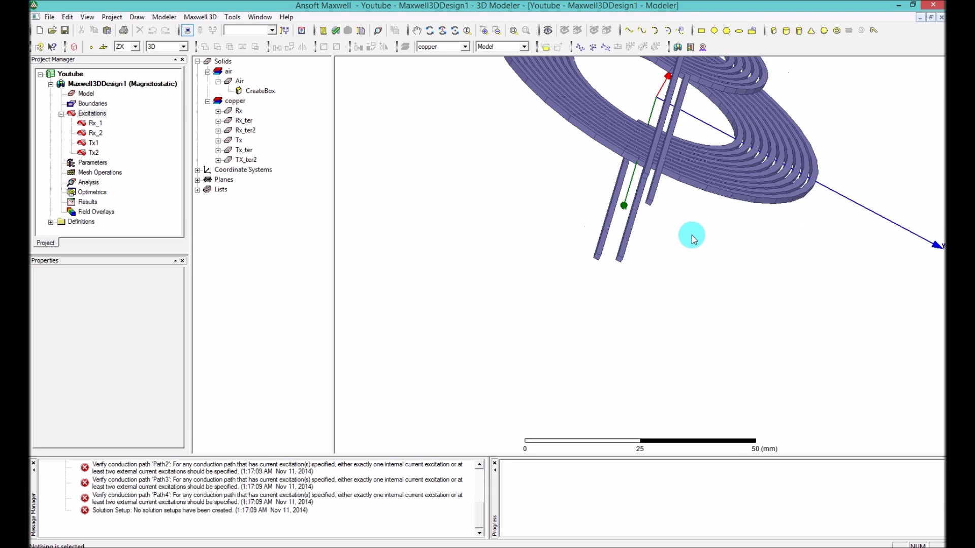
Switch to object selection and unite the Tx coil with its terminal bars Tx_ter and TX_ter2
right_click(690, 274)
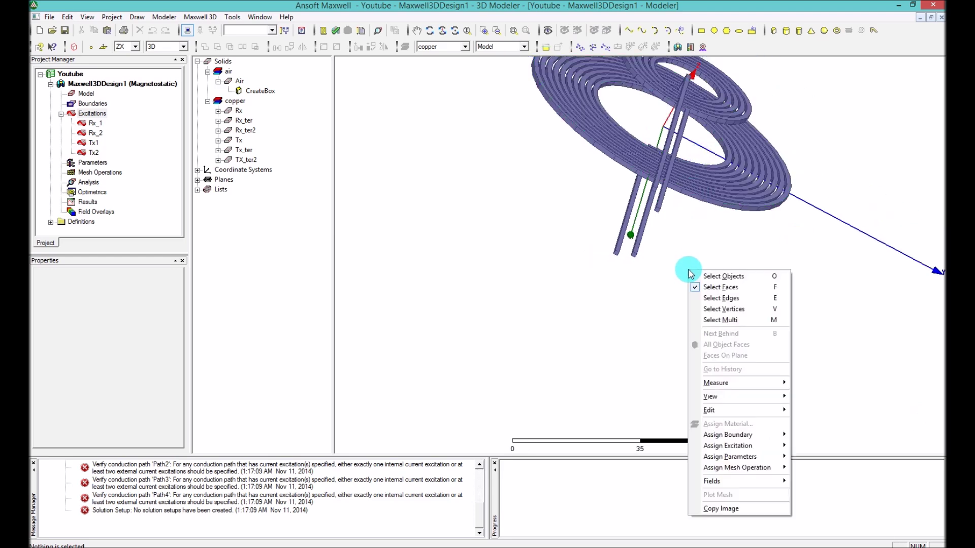
left_click(692, 276)
left_click(483, 30)
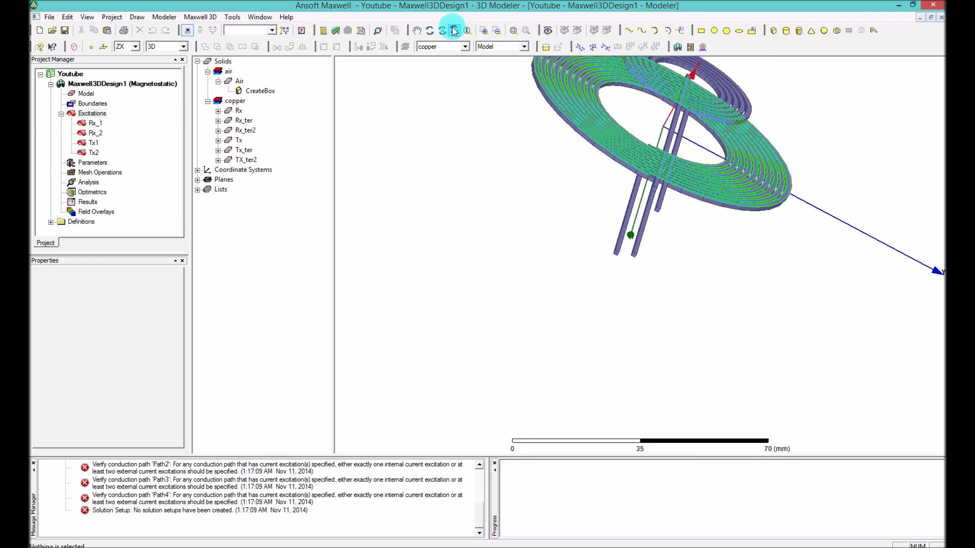
left_click_drag(727, 133, 682, 211)
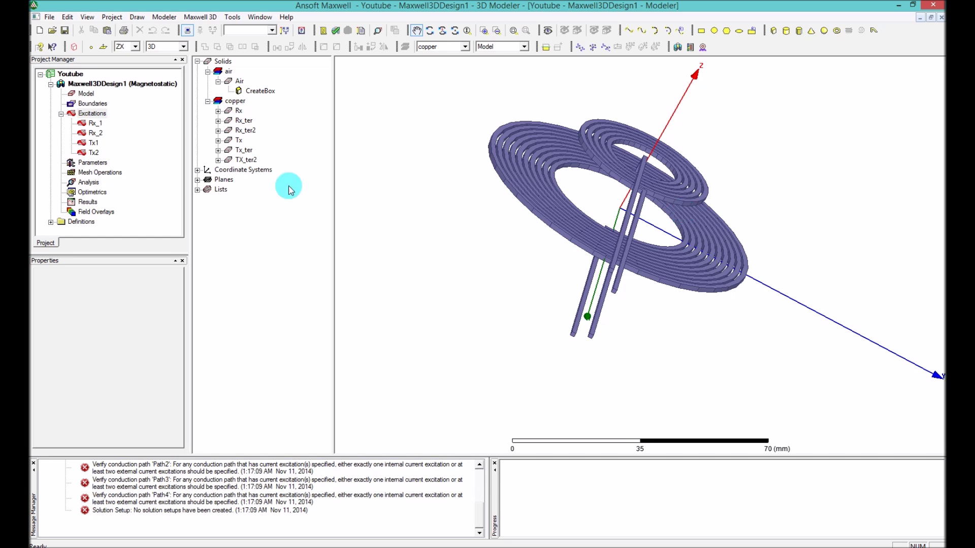
left_click(244, 161)
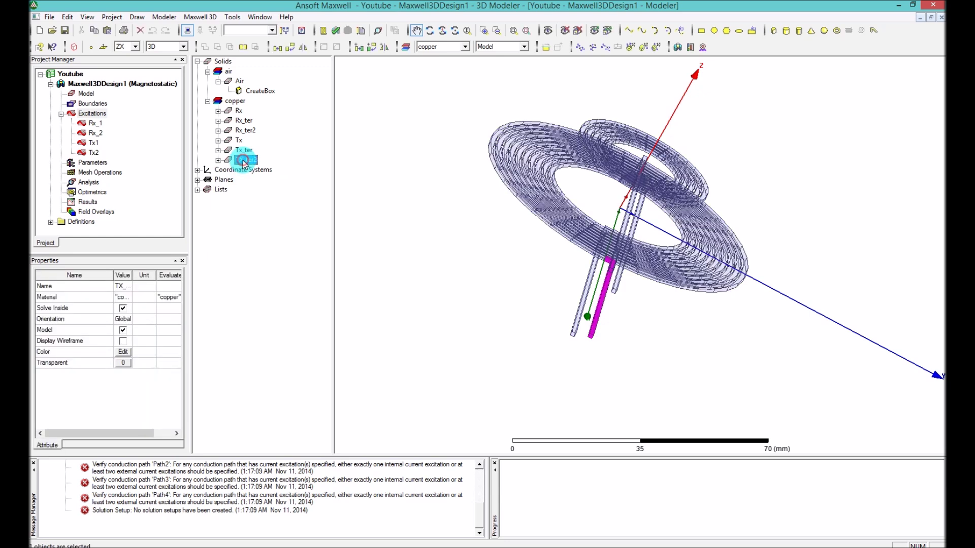
left_click(242, 149, "ctrl")
left_click(239, 141, "ctrl")
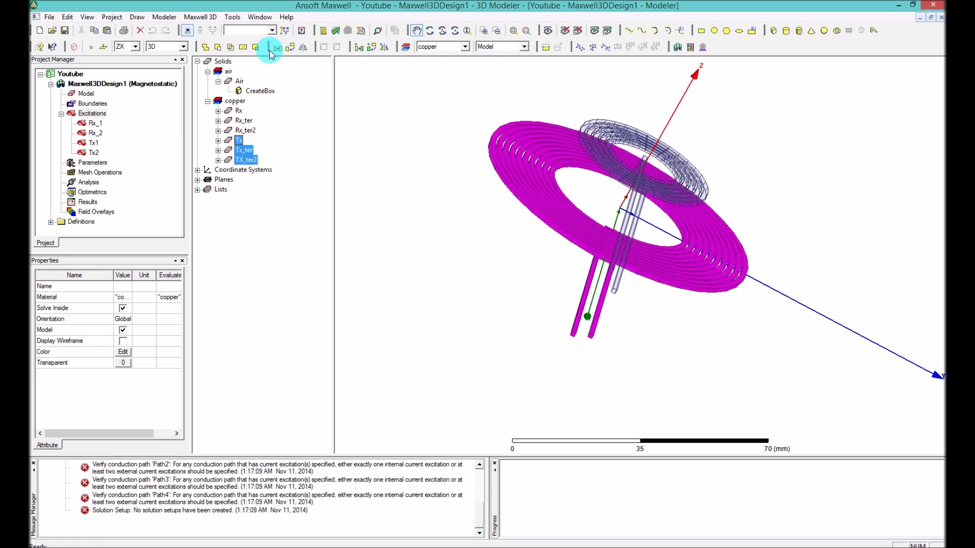
left_click(209, 50)
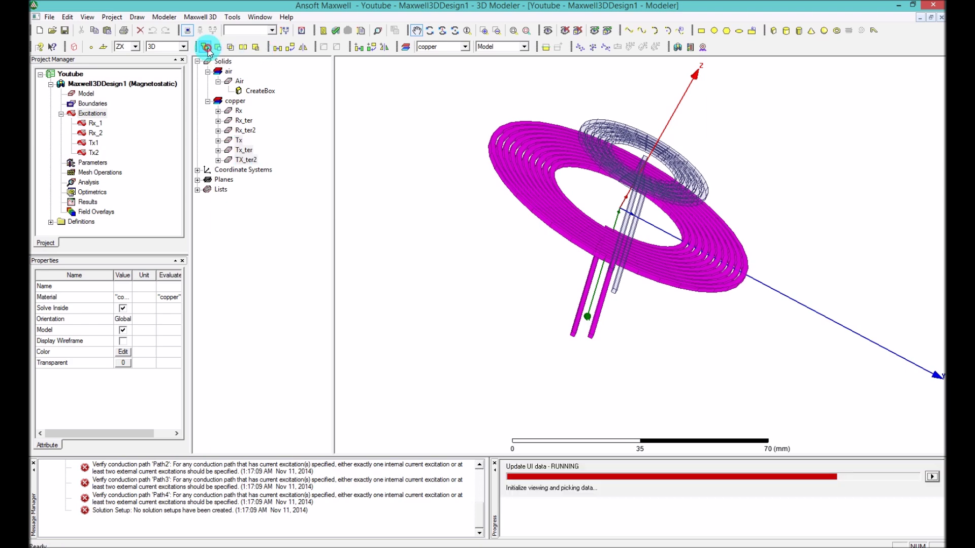
Unite the Rx coil with its terminal bars Rx_ter and Rx_ter2
left_click(243, 121)
left_click(246, 131, "ctrl")
left_click(238, 111, "ctrl")
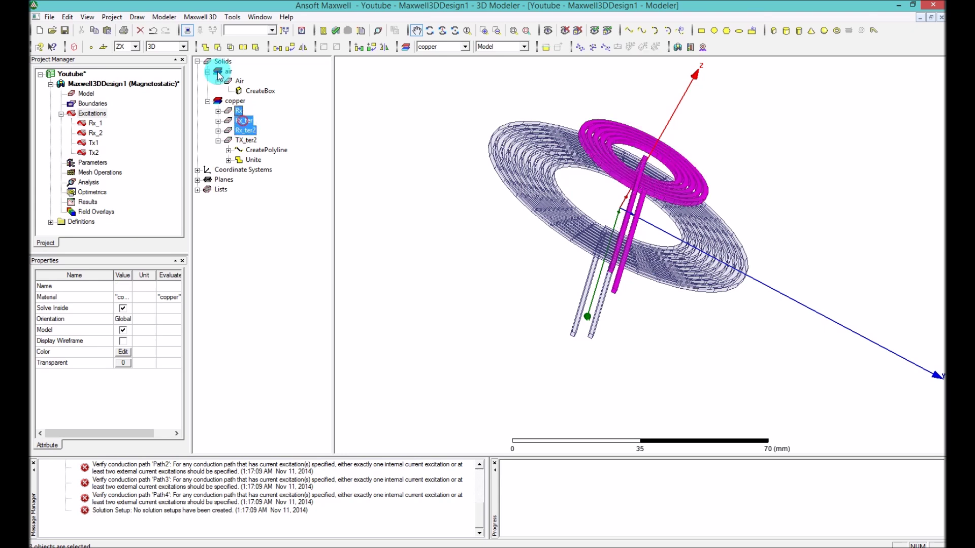
left_click(206, 47)
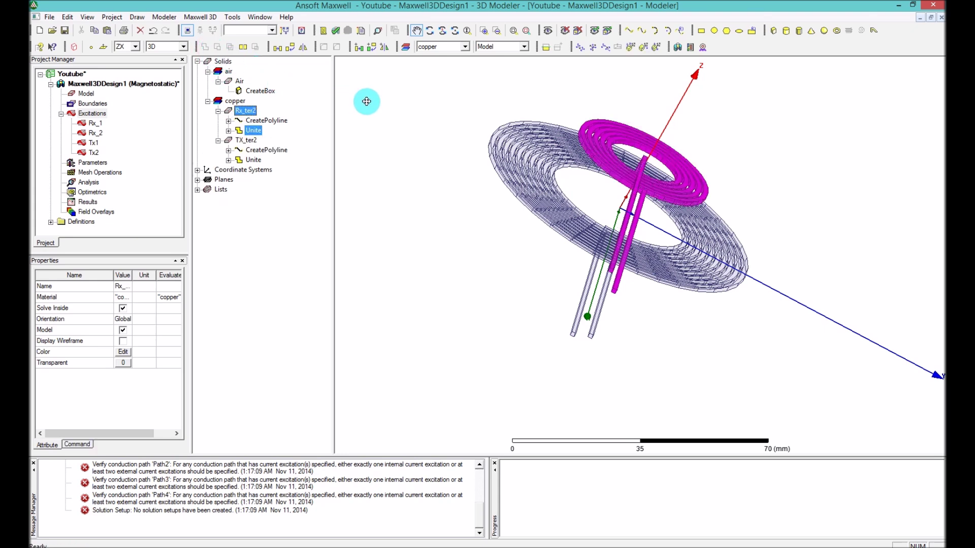
Run a validation check on the design and close its report
left_click(335, 31)
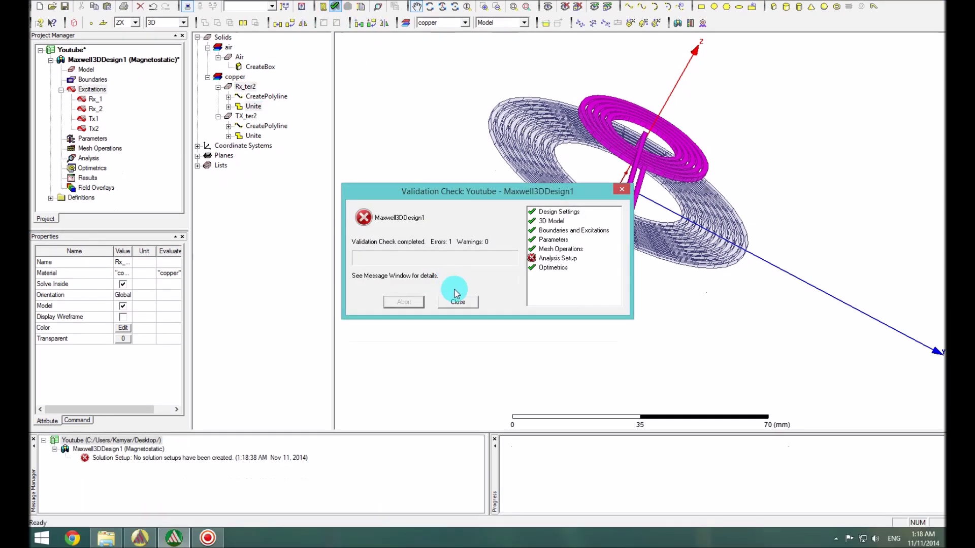
left_click(459, 323)
left_click(395, 240)
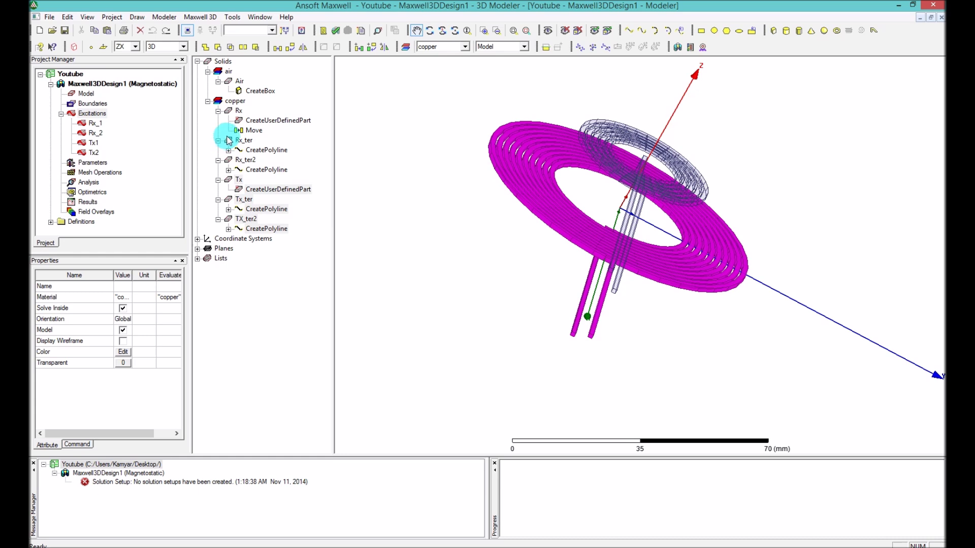
Inspect the terminal locations of the Rx_2, Tx1 and Rx_1 excitations again
left_click(93, 133)
left_click(92, 143)
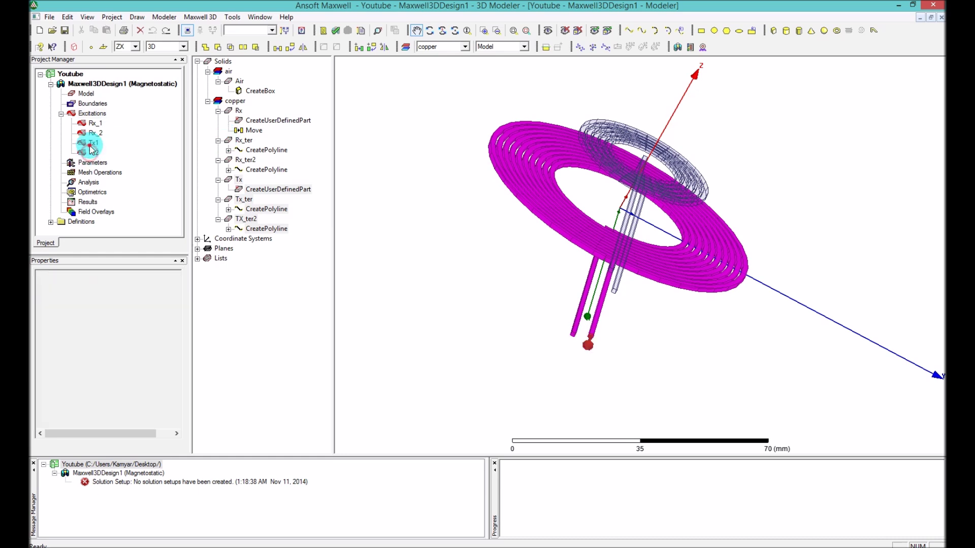
left_click(93, 133)
left_click(94, 123)
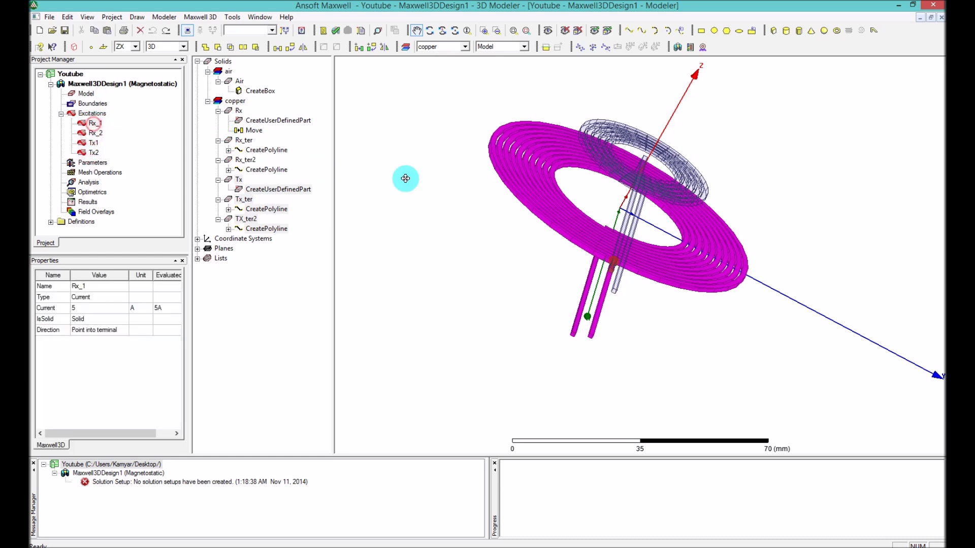
left_click(404, 178)
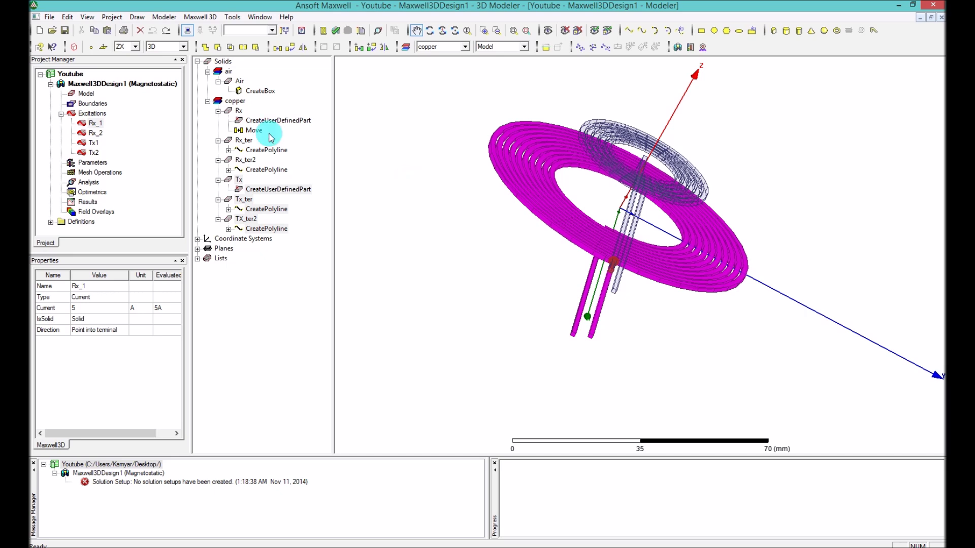
Collapse the operation histories of the six copper coil and terminal solids in the model tree
left_click(218, 111)
left_click(218, 120)
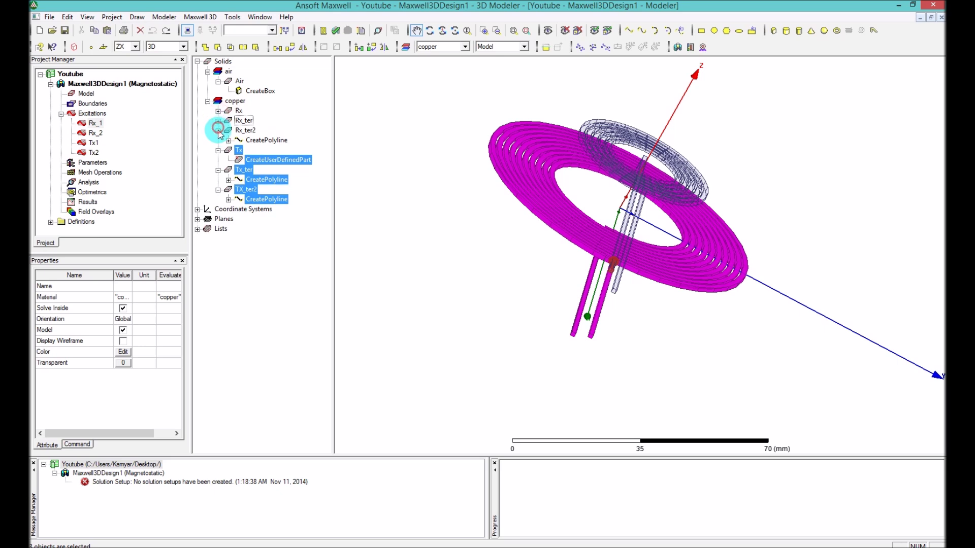
left_click(218, 130)
left_click(218, 139)
left_click(217, 150)
left_click(218, 160)
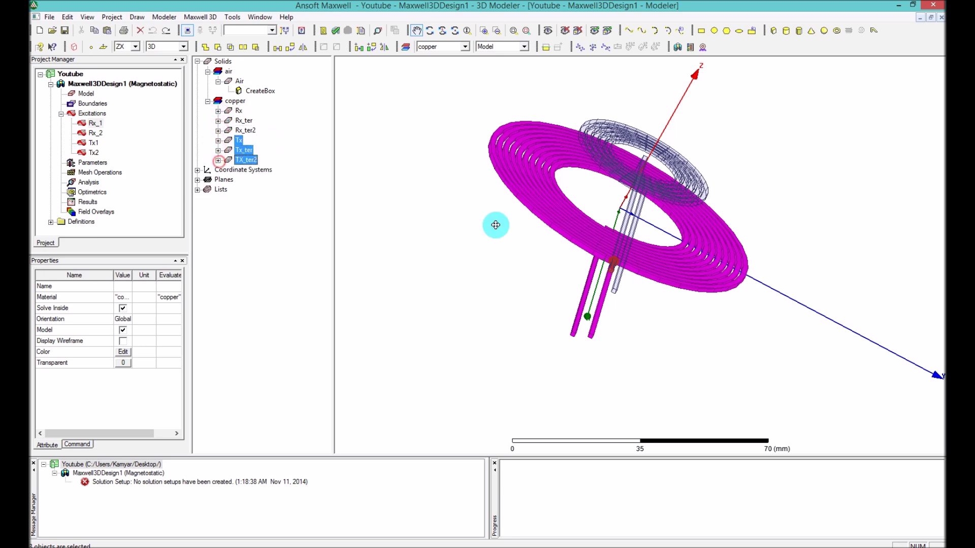
left_click(508, 226)
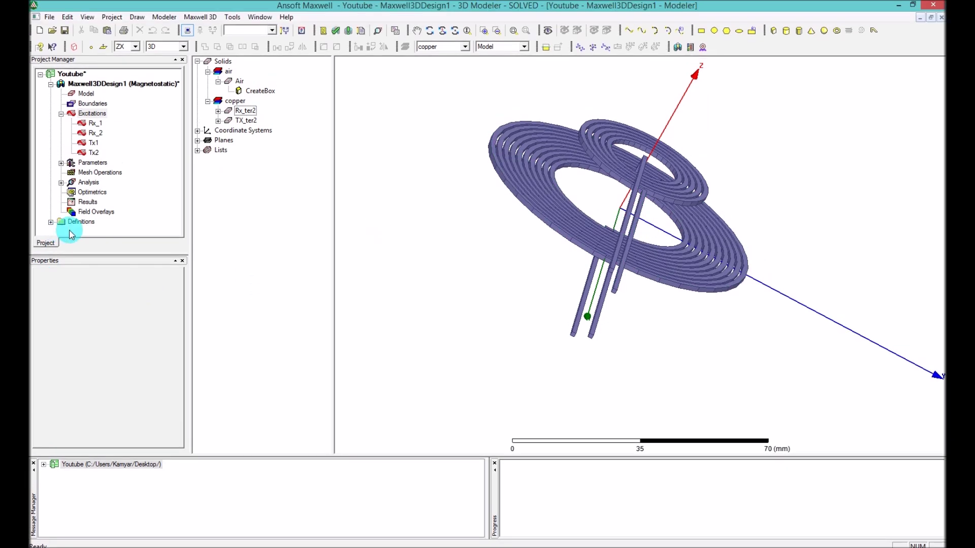
Start a magnetostatic data table report from the design's results and enlarge its settings dialog
left_click(92, 204)
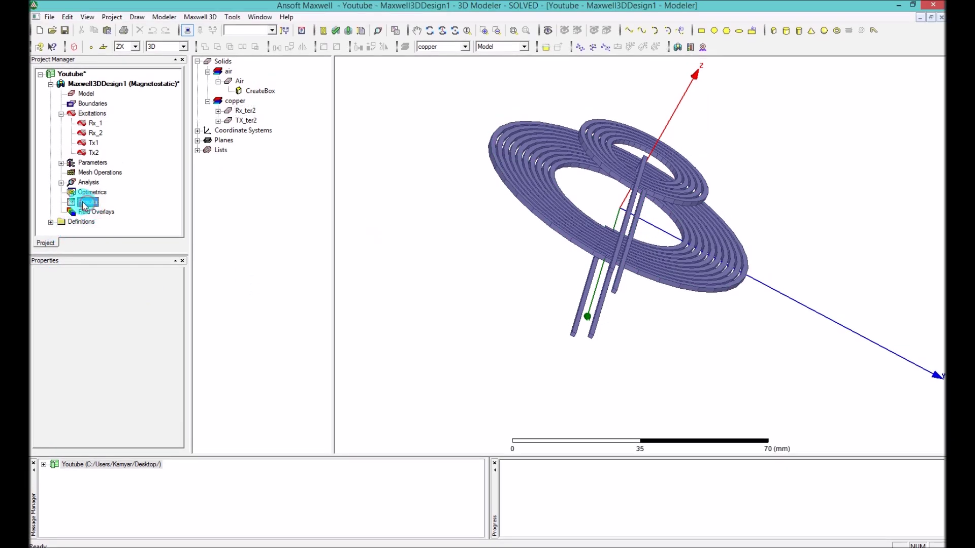
right_click(93, 204)
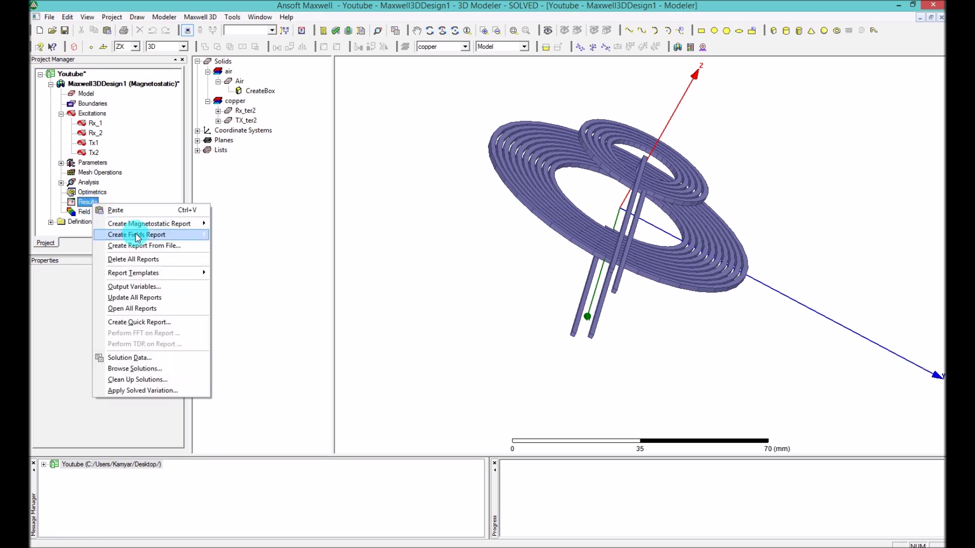
mouse_move(137, 231)
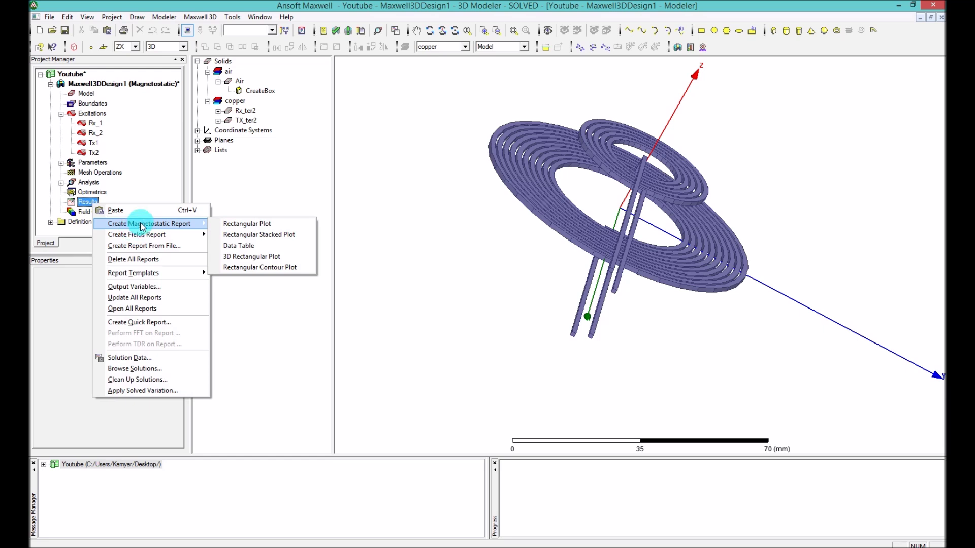
left_click(252, 248)
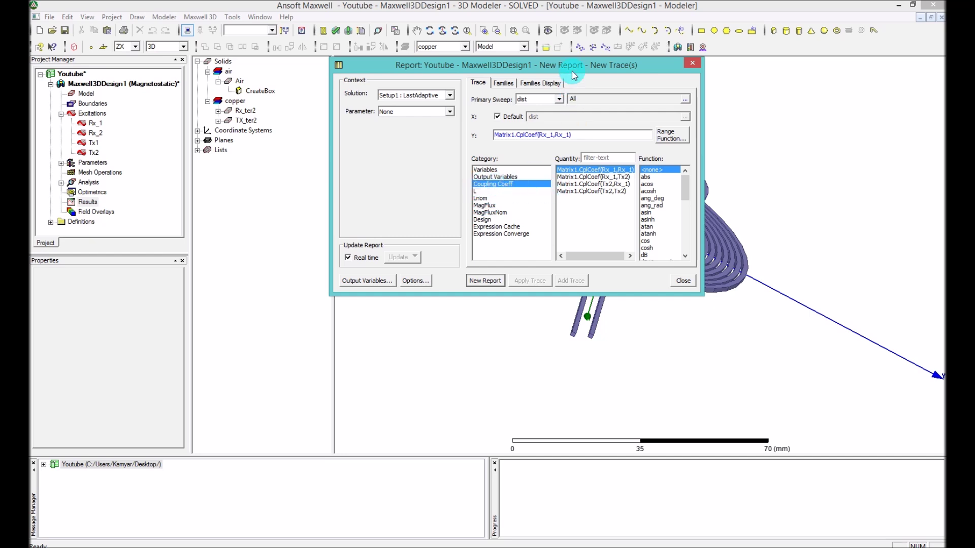
left_click_drag(571, 70, 552, 81)
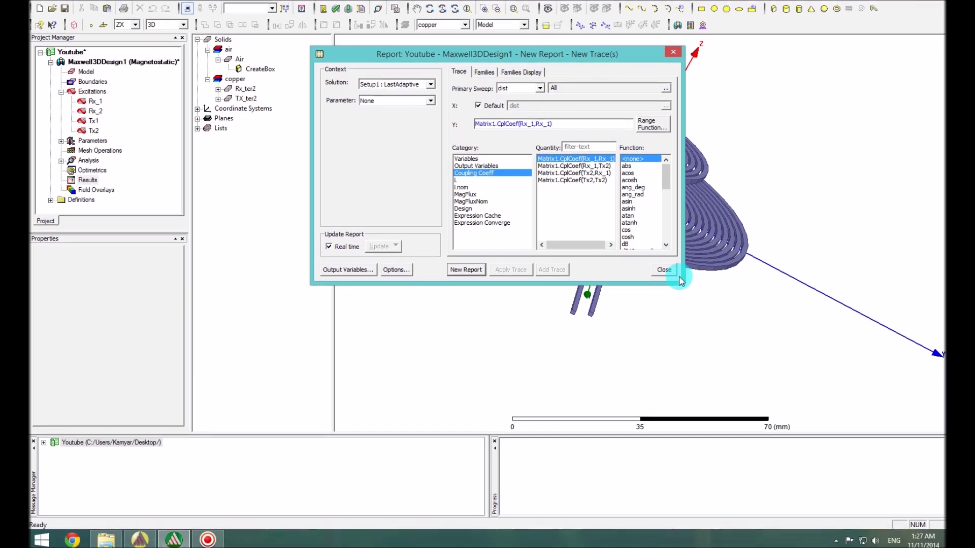
left_click_drag(681, 281, 816, 346)
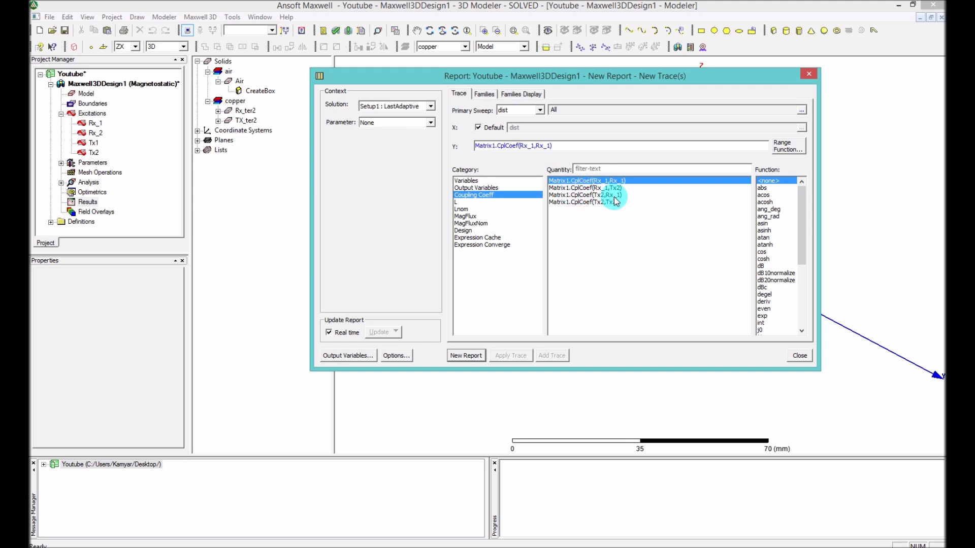
Choose the coupling coefficients Matrix1.CplCoef(Rx_1,Rx_1) and Matrix1.CplCoef(Rx_1,Tx2) as the report's quantities
left_click(614, 188)
left_click(612, 195, "ctrl")
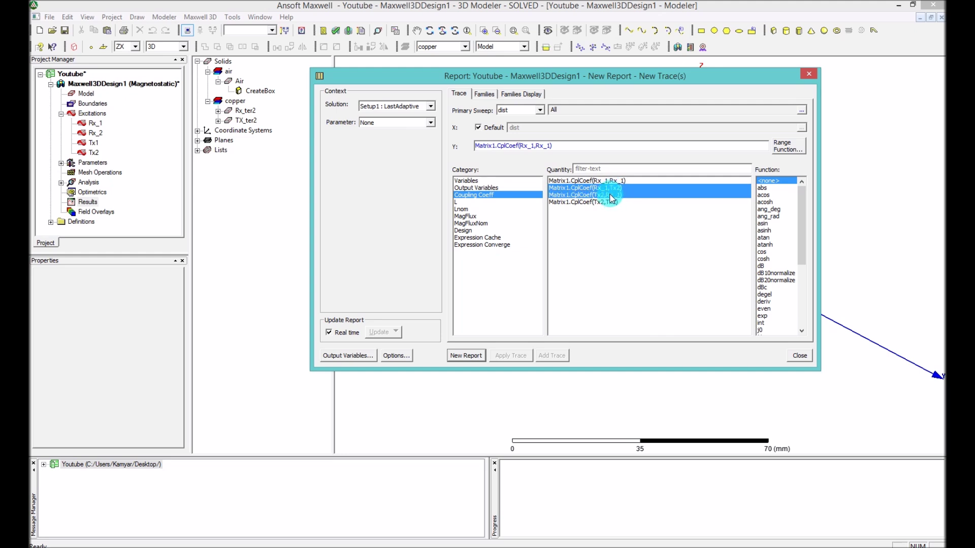
left_click(609, 181)
left_click(604, 202)
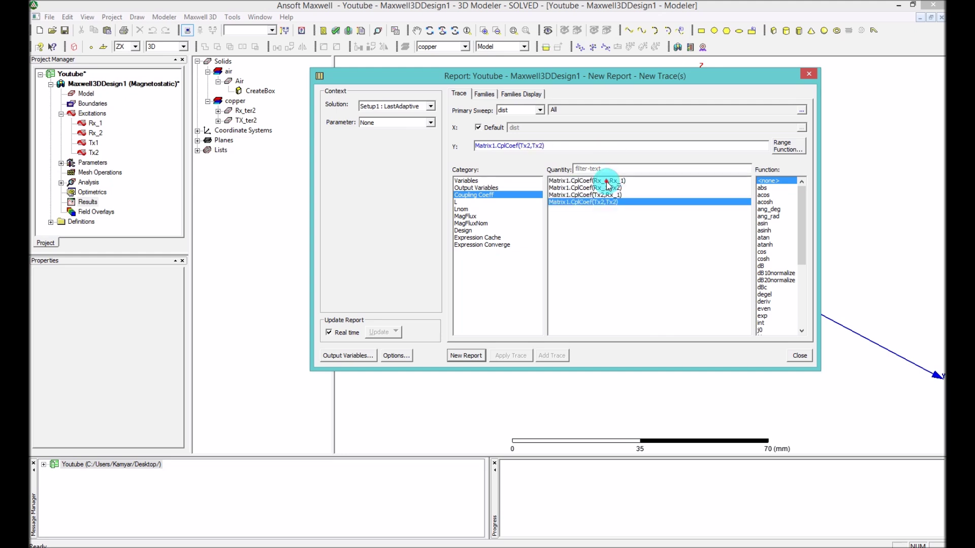
left_click(608, 182)
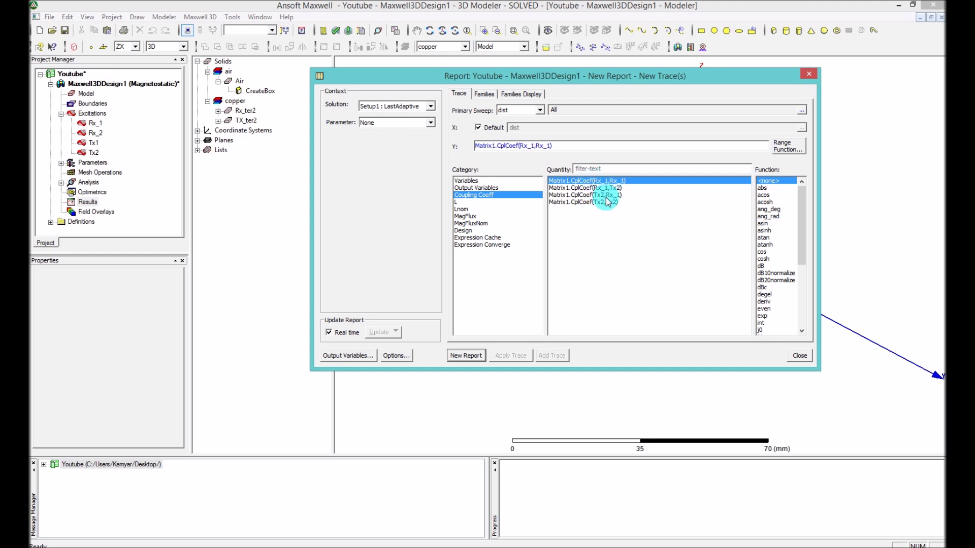
left_click(593, 188, "ctrl")
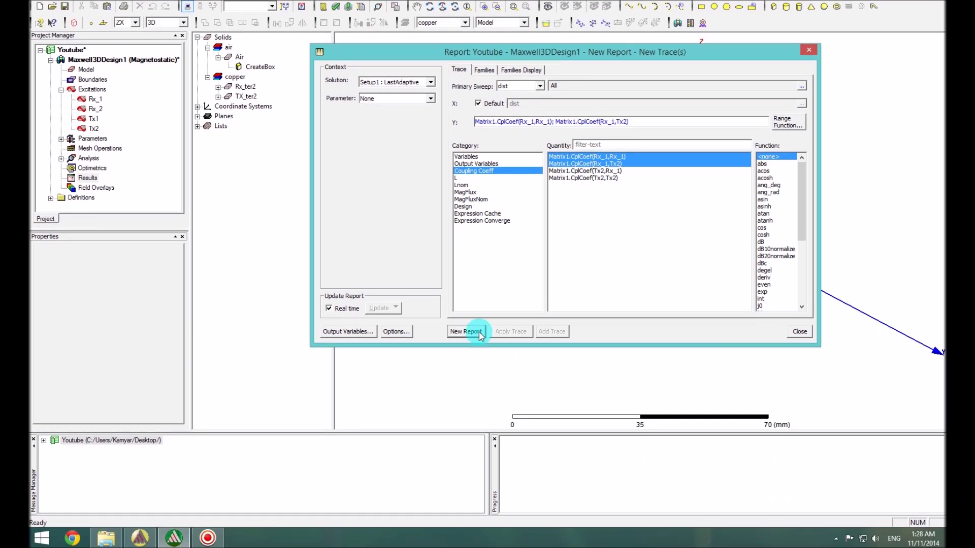
Create the coupling coefficient data table, then add the traces Matrix1.L(Rx_1,Rx_1), Matrix1.L(Rx_1,Tx2) and Matrix1.L(Tx2,Tx2) to it
left_click(480, 337)
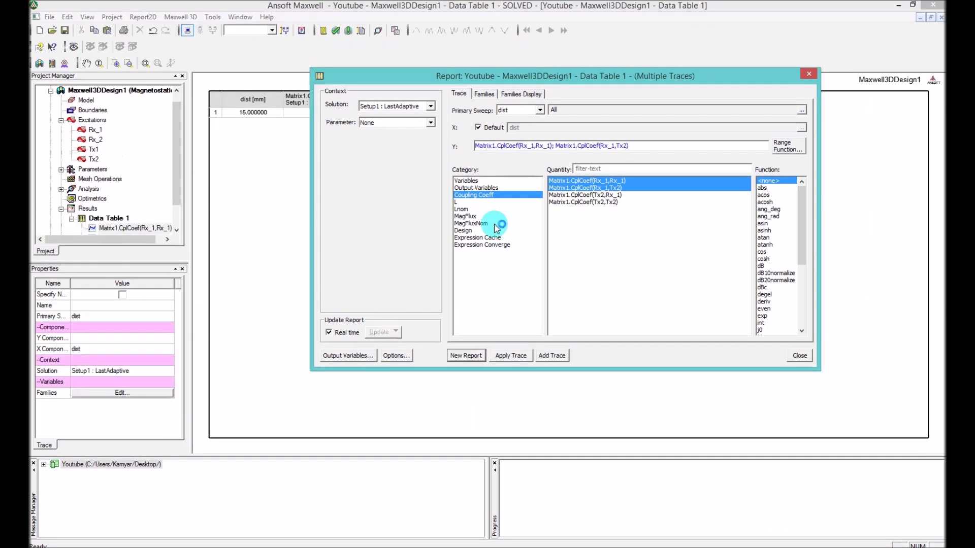
left_click(471, 203)
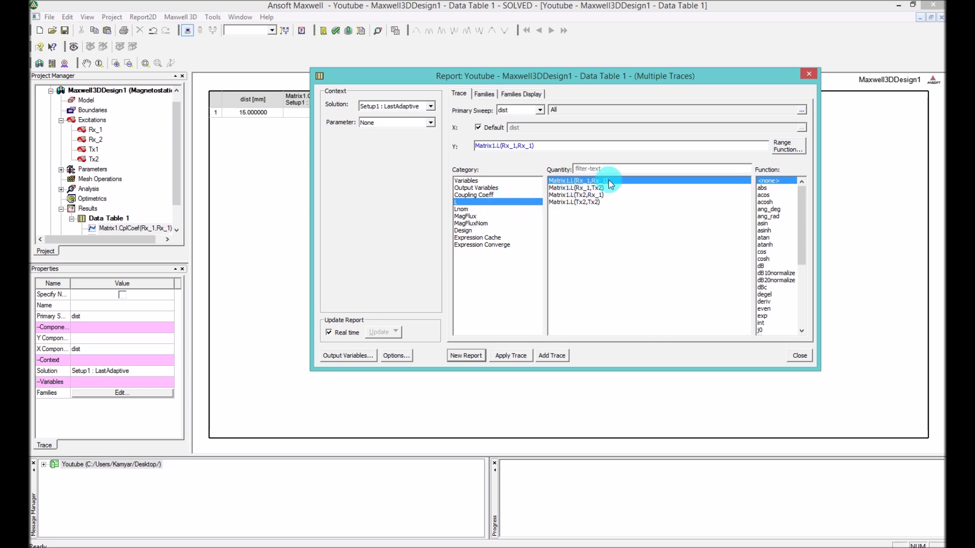
left_click(588, 203, "ctrl")
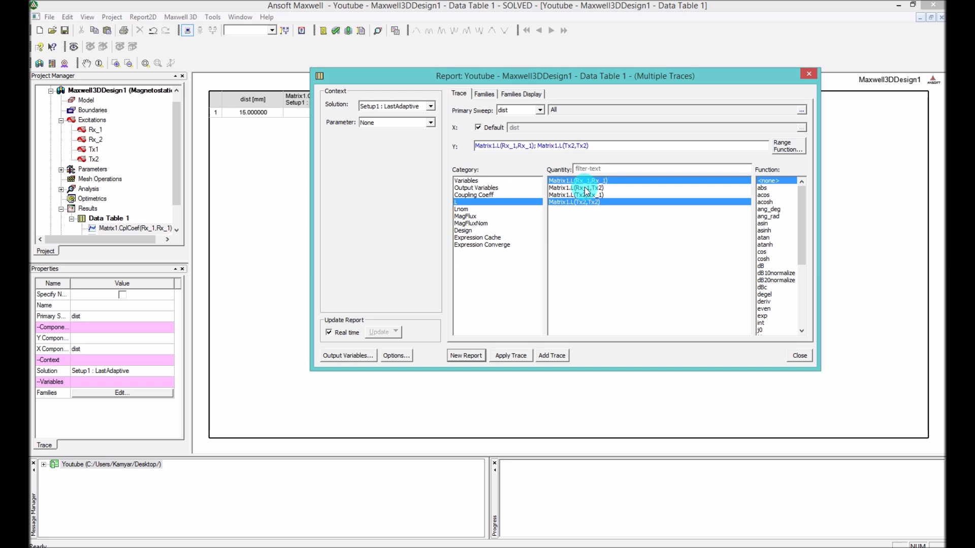
left_click(587, 192, "ctrl")
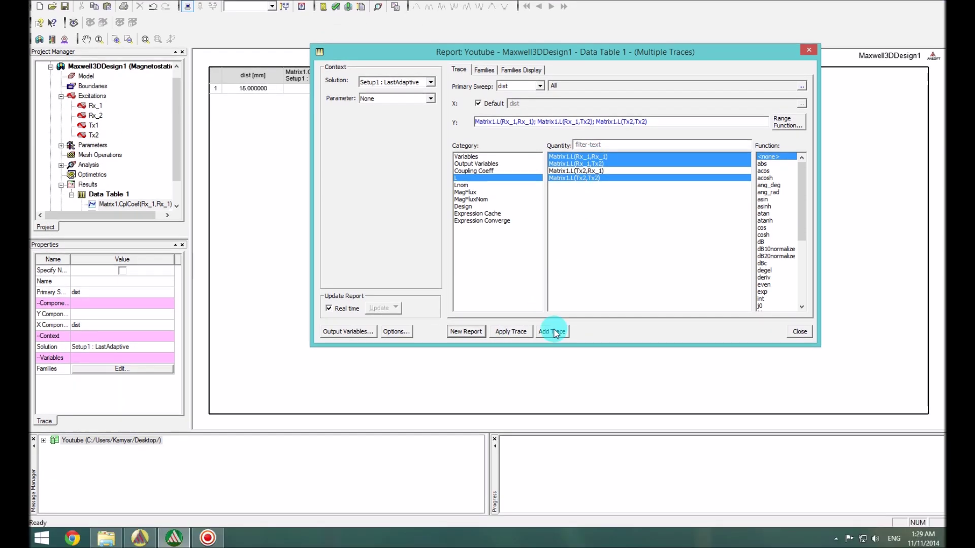
left_click(551, 335)
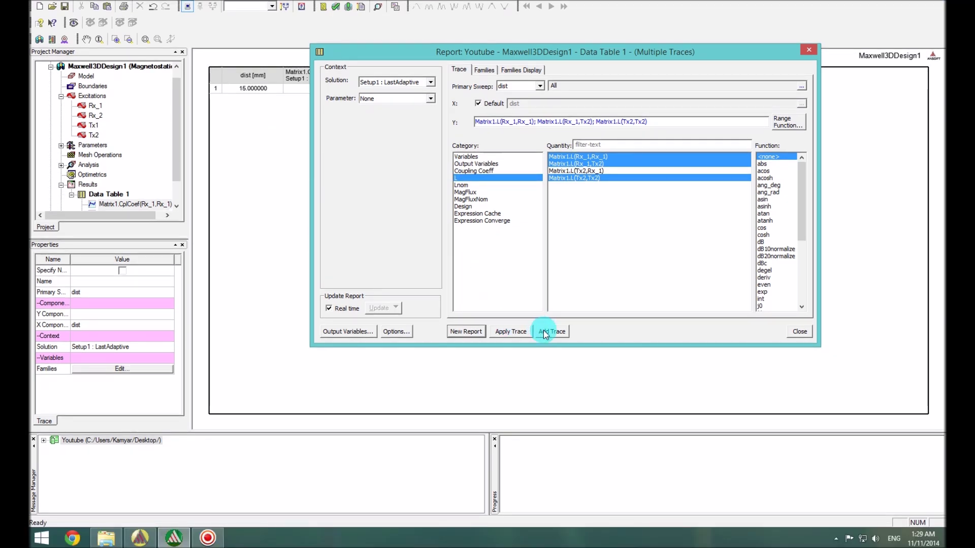
left_click(543, 332)
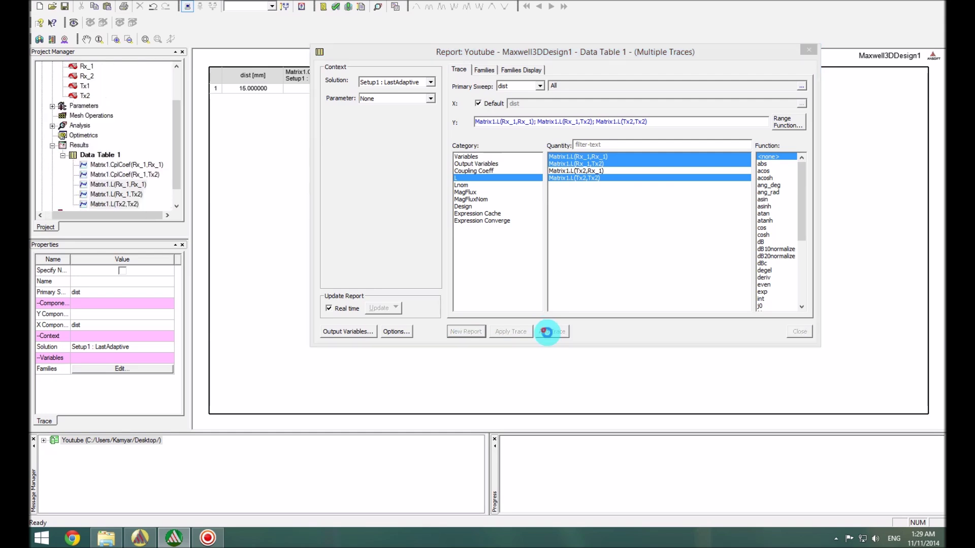
left_click(801, 332)
left_click(522, 264)
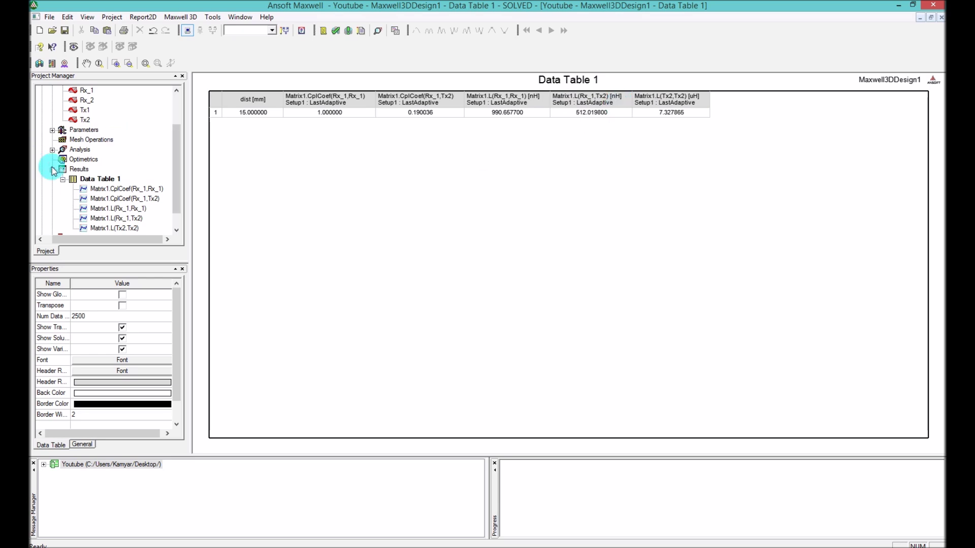
Collapse the traces of Data Table 1 in the project tree and return to the 3D model of Maxwell3DDesign1
left_click(63, 180)
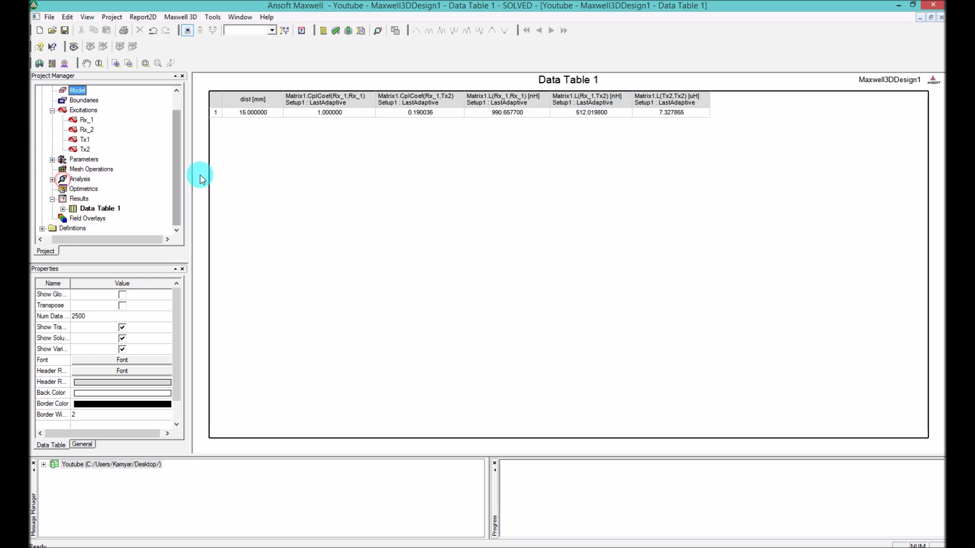
left_click_drag(177, 123, 182, 99)
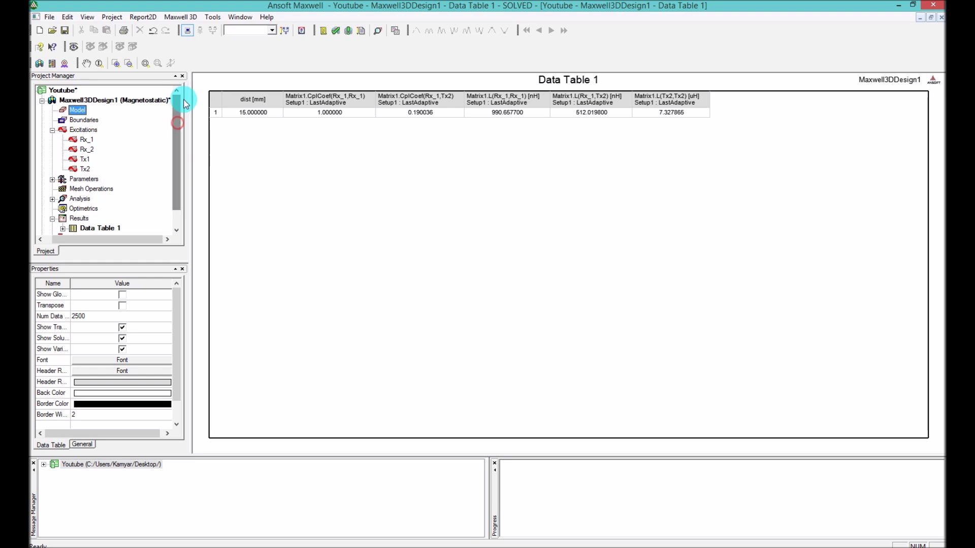
left_click(124, 101)
double_click(129, 100)
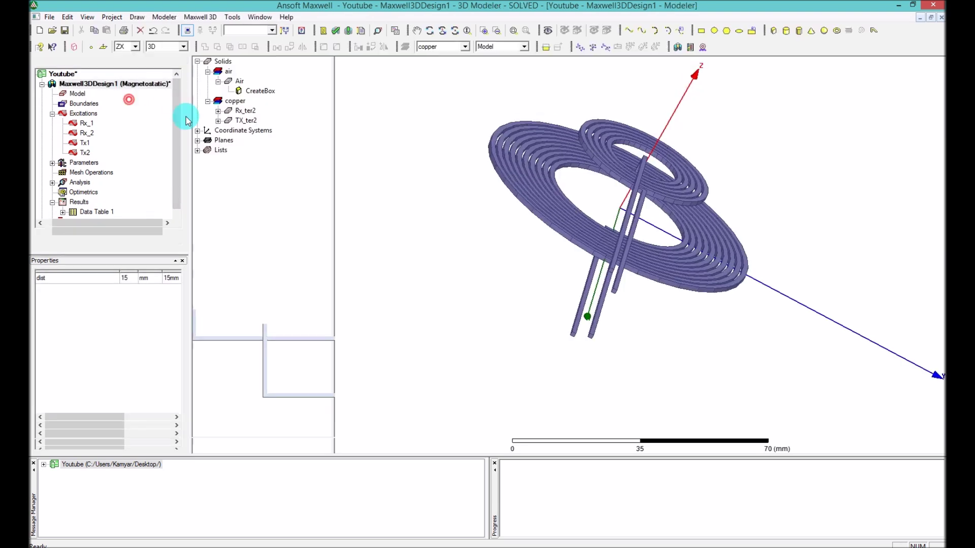
left_click(496, 209)
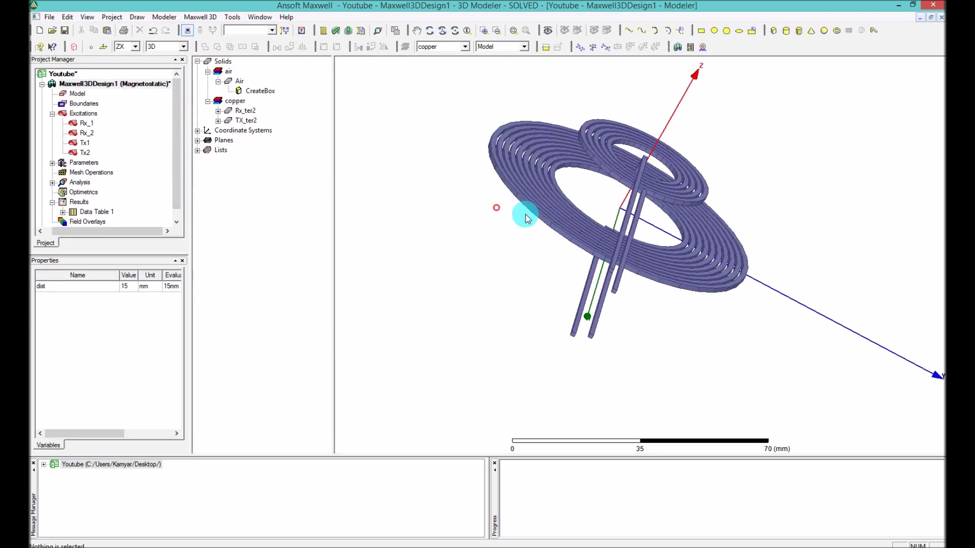
Inspect the point coordinates of the two line segments in the polyline of the Rx_ter2 terminal
left_click(638, 184)
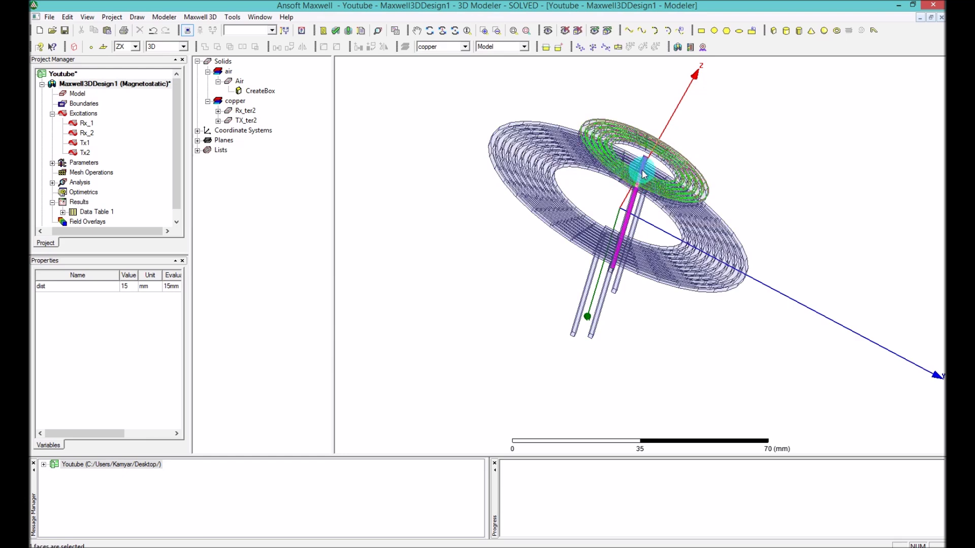
left_click(636, 172)
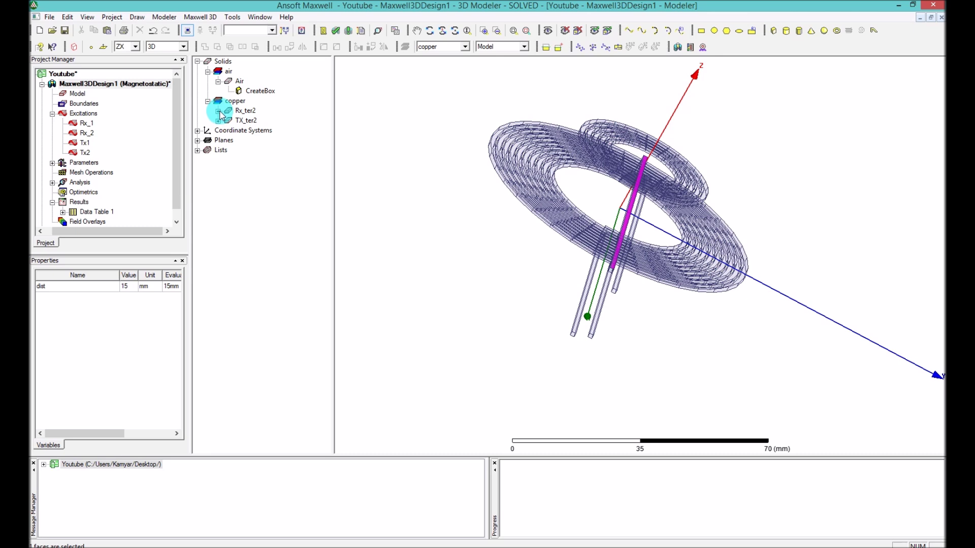
left_click(219, 111)
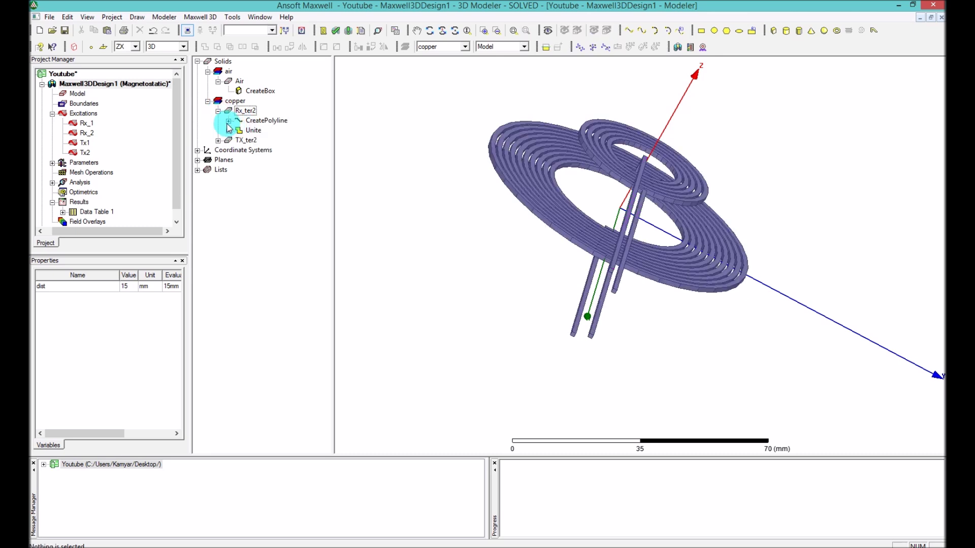
left_click(229, 121)
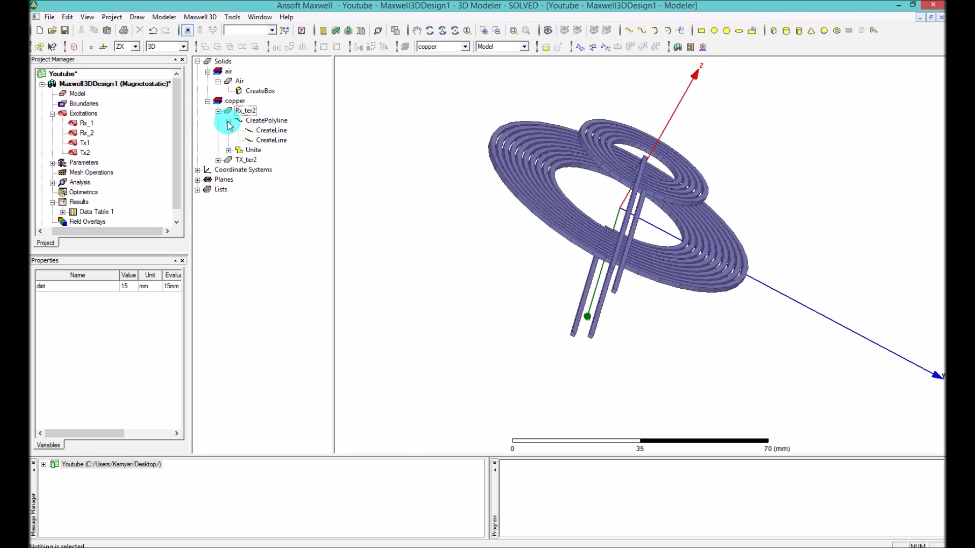
left_click(268, 130)
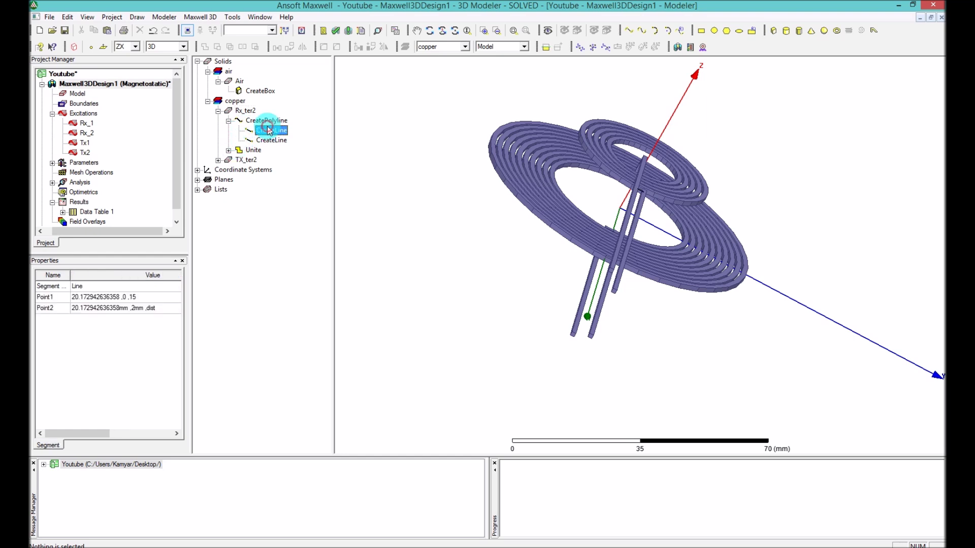
left_click(273, 139)
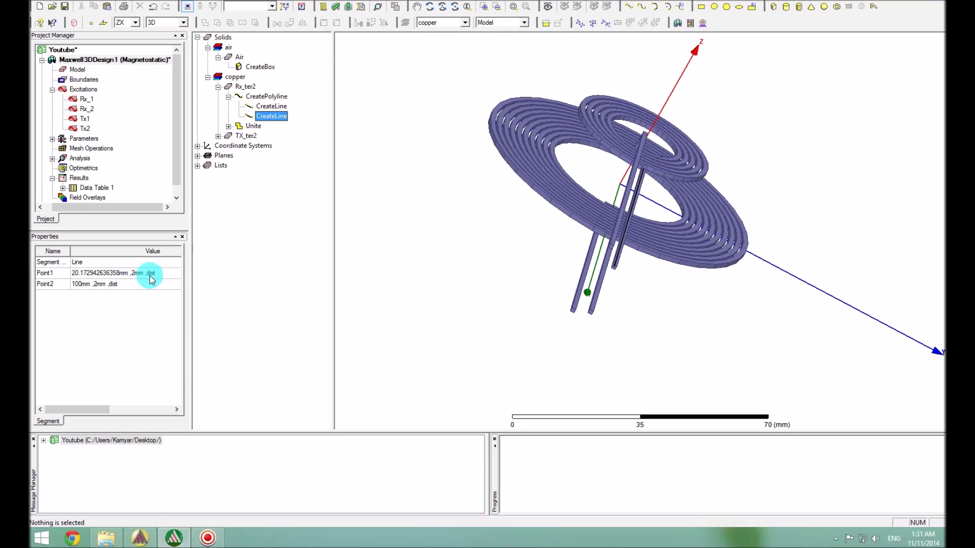
left_click(154, 274)
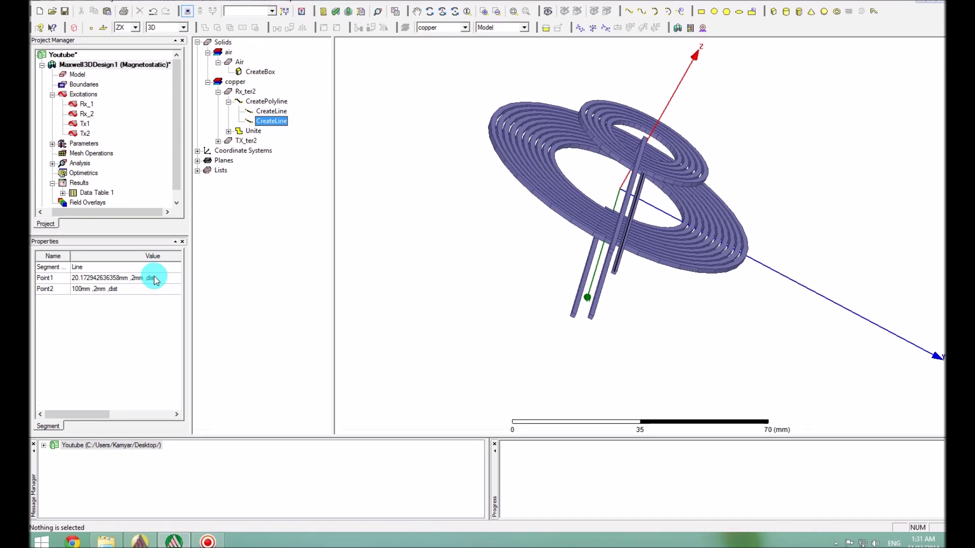
double_click(151, 273)
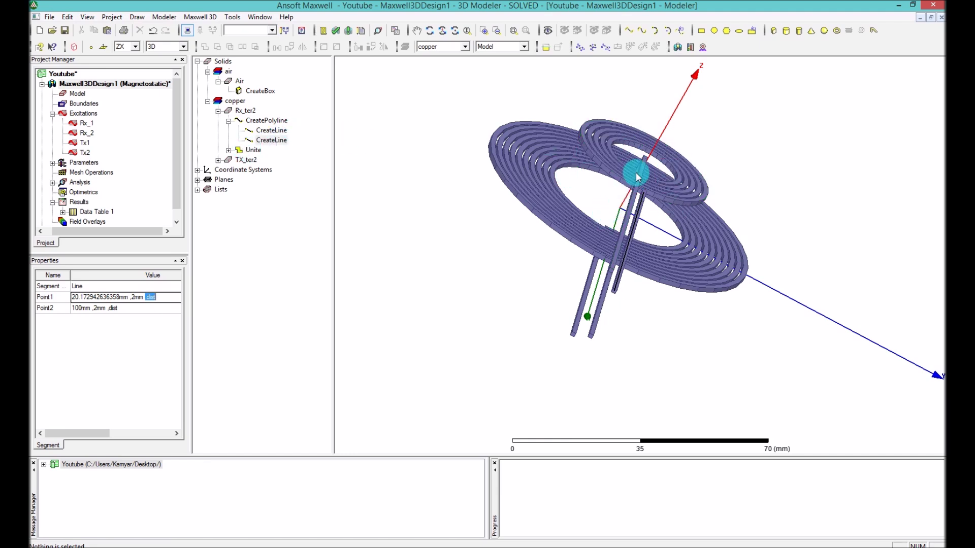
left_click(151, 299)
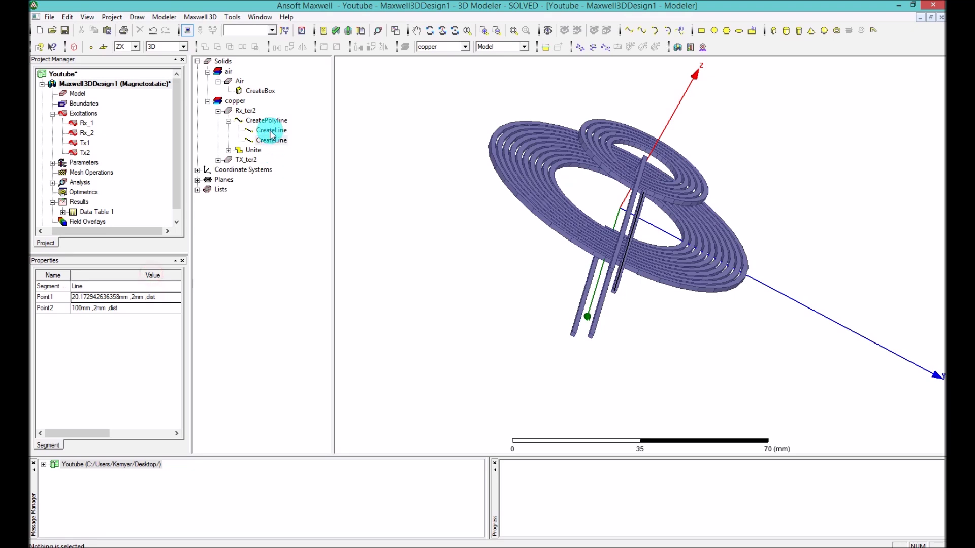
left_click(638, 165)
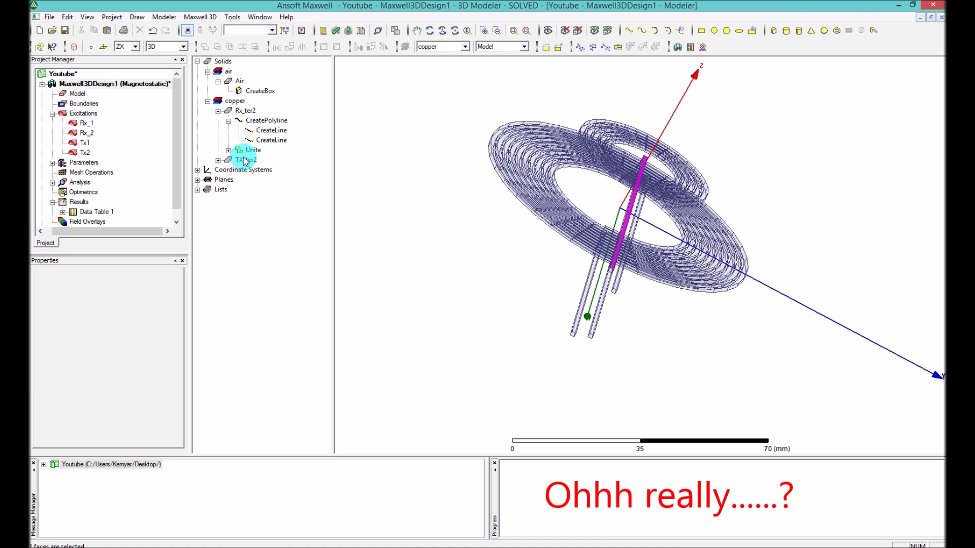
left_click(379, 264)
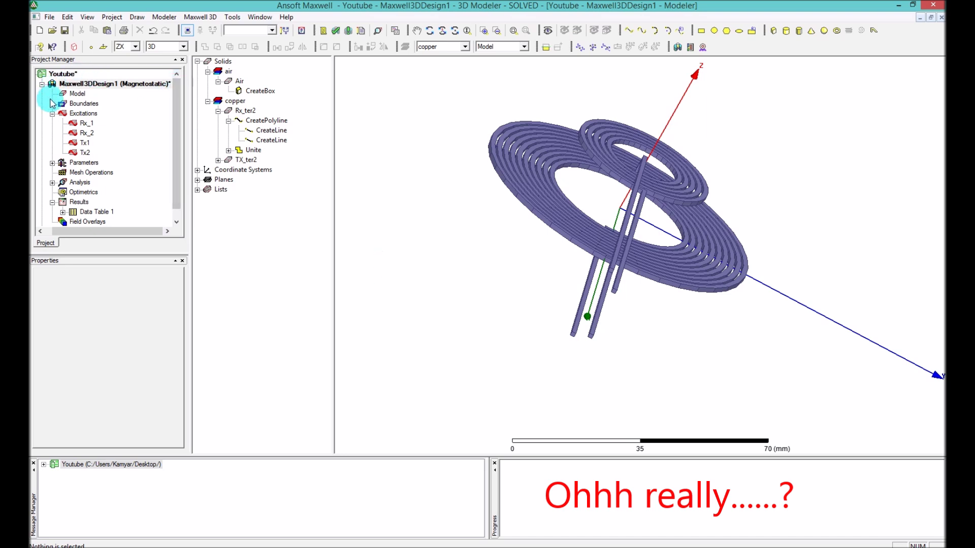
Set the design variable dist to 20 mm and check how the Rx coil and its terminals move
left_click(59, 75)
left_click(75, 83)
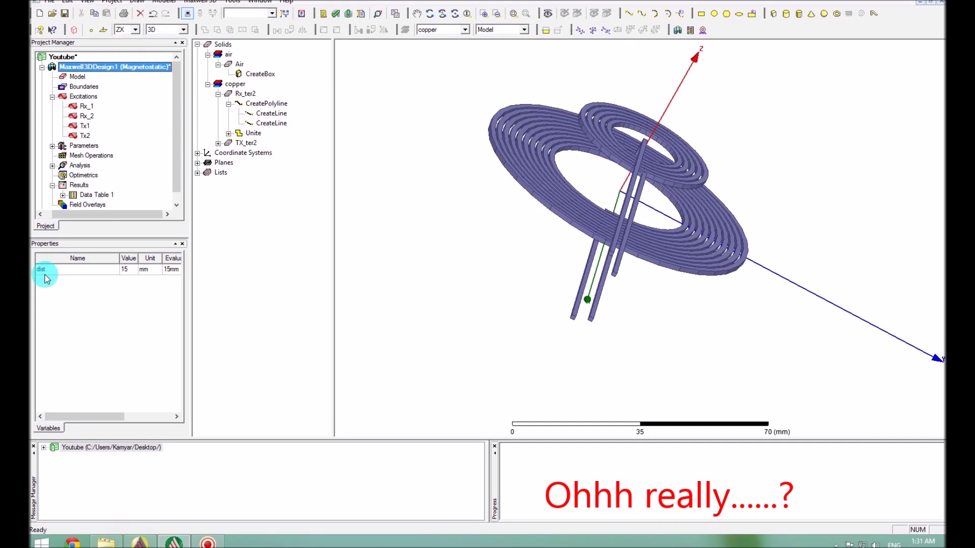
double_click(125, 271)
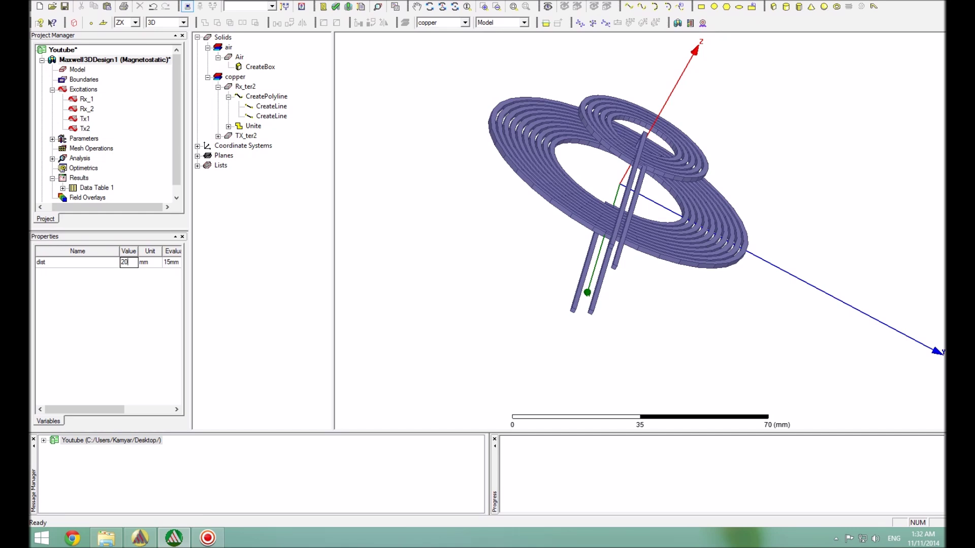
key("Return")
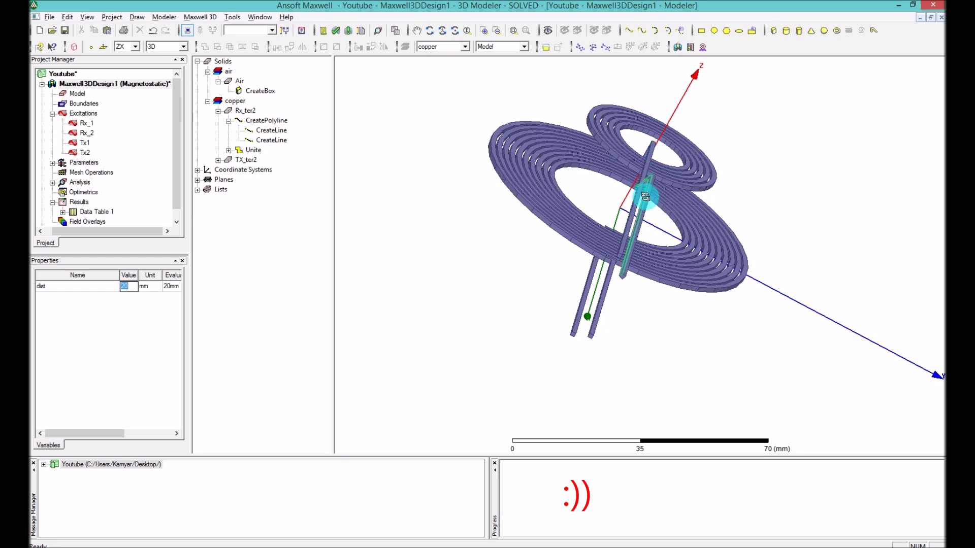
left_click_drag(646, 197, 610, 280)
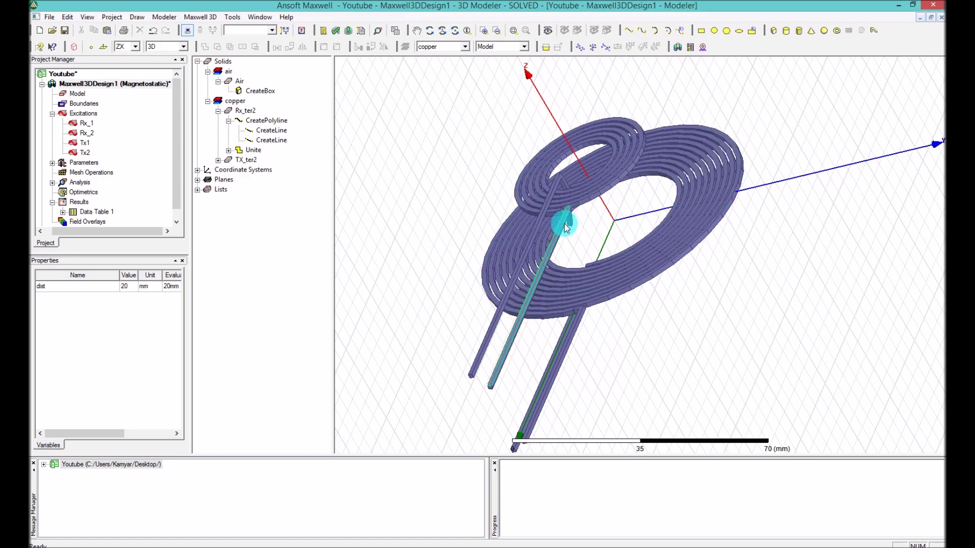
left_click_drag(568, 204, 638, 289)
left_click(196, 189)
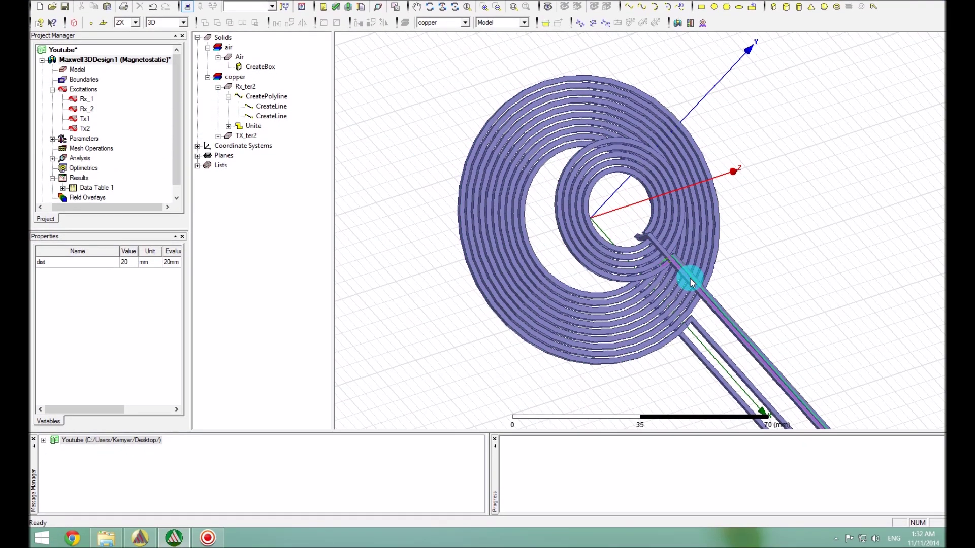
Set the z coordinate of Point1 to dist in the first line segment of Rx_ter2's polyline
left_click(689, 281)
left_click(264, 106)
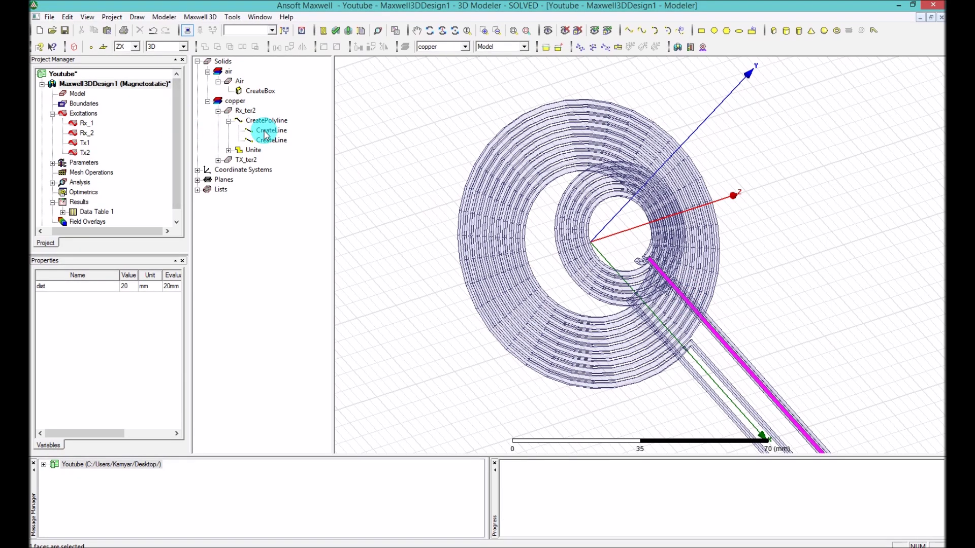
left_click(269, 140)
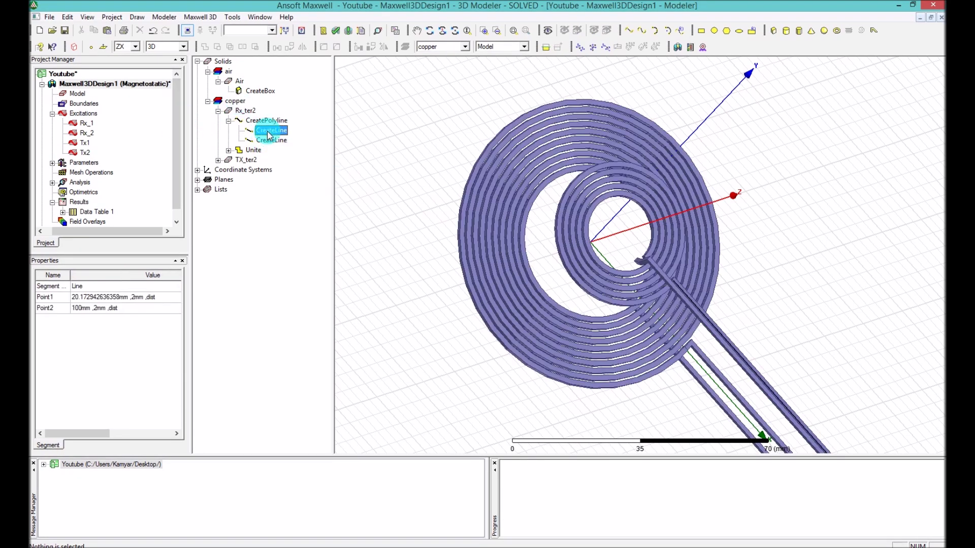
left_click_drag(681, 294, 617, 274, "alt")
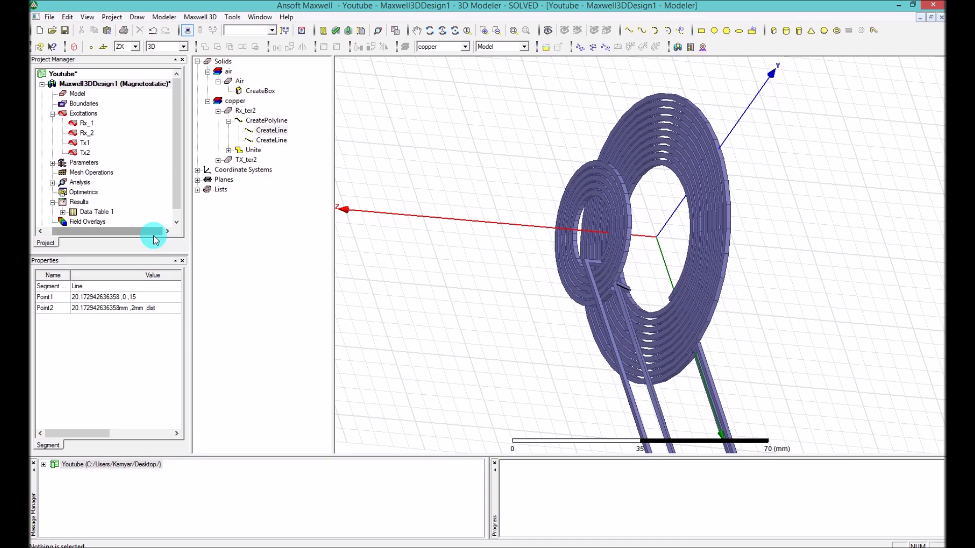
left_click_drag(581, 304, 600, 265, "alt")
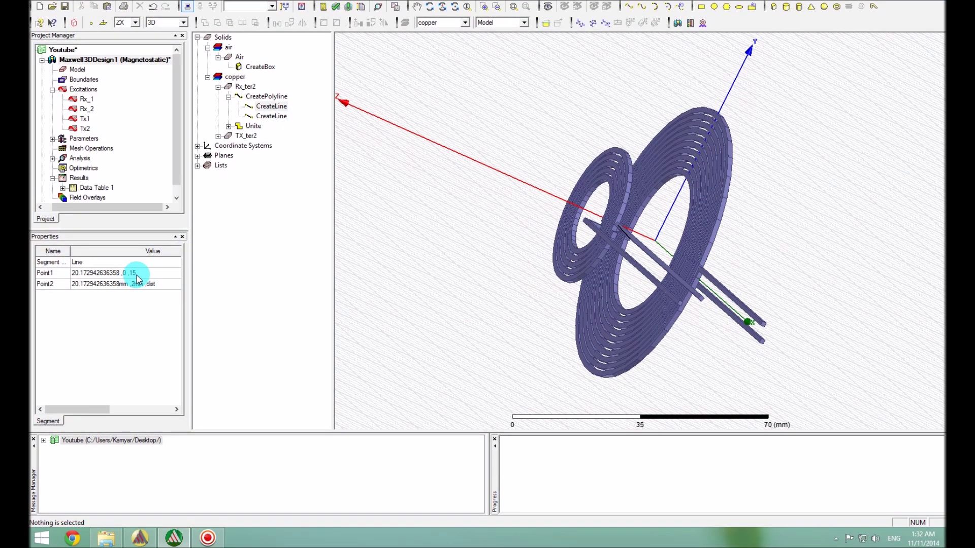
left_click(137, 277)
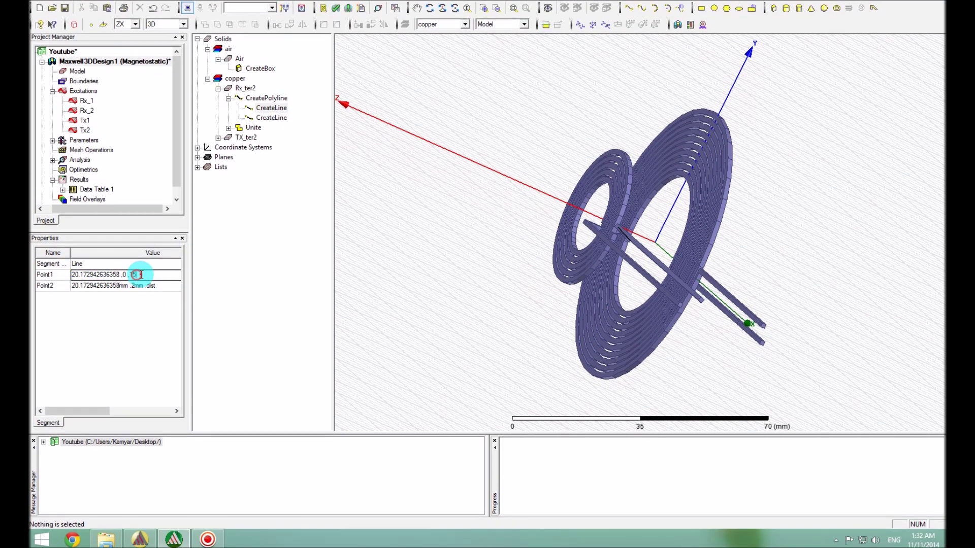
left_click(146, 274)
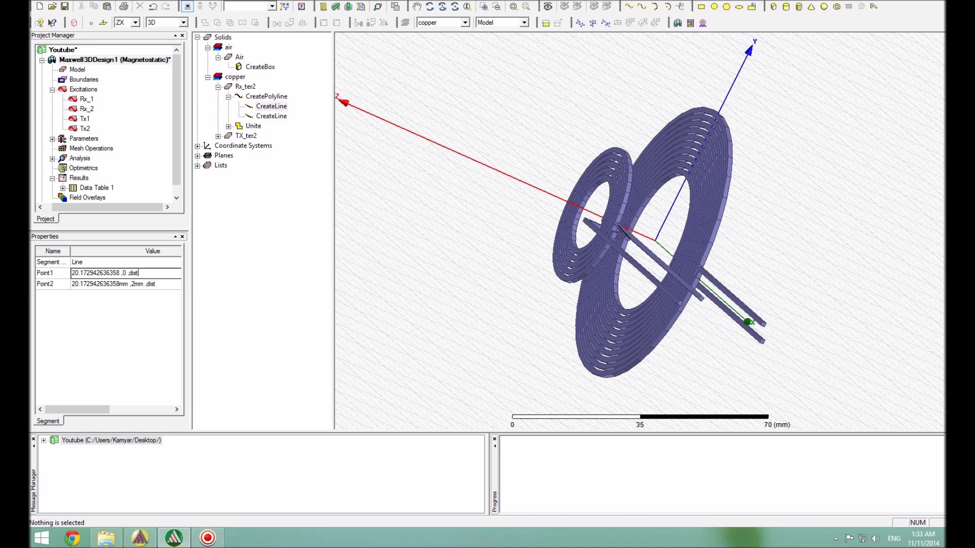
key("Return")
left_click(127, 284)
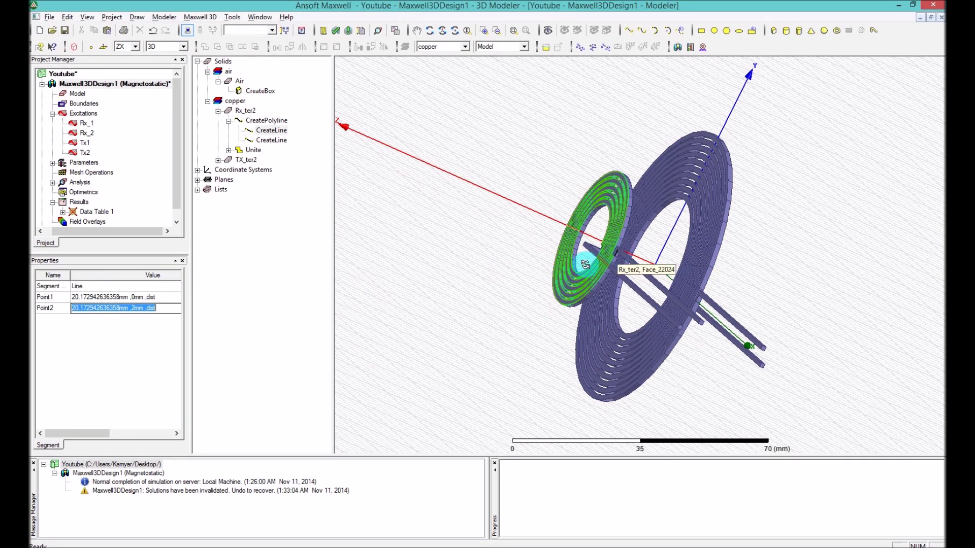
left_click(532, 246)
Open Point1 for editing in the first line segment of the Rx_ter polyline within Rx_ter2's Unite operation
scroll(594, 255, "up", 10)
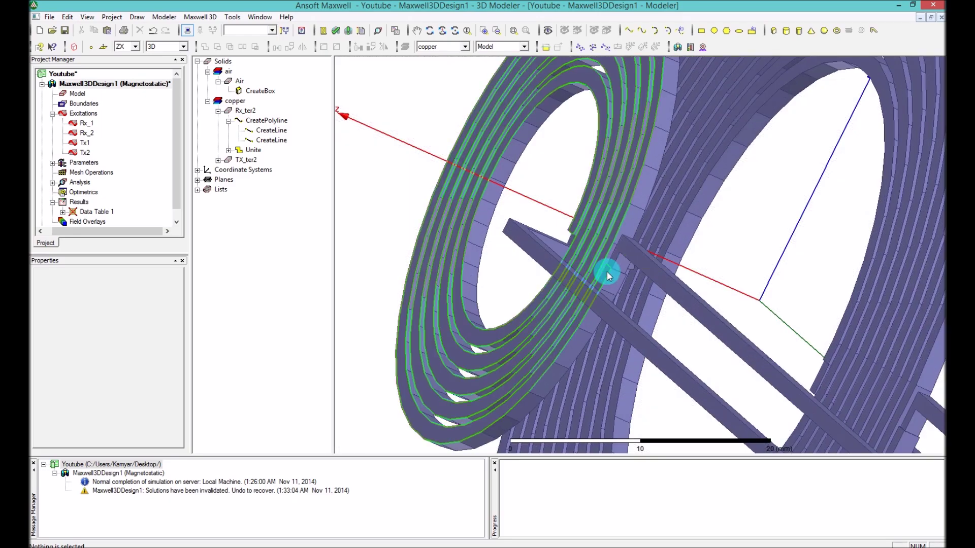
left_click_drag(562, 235, 690, 255, "alt")
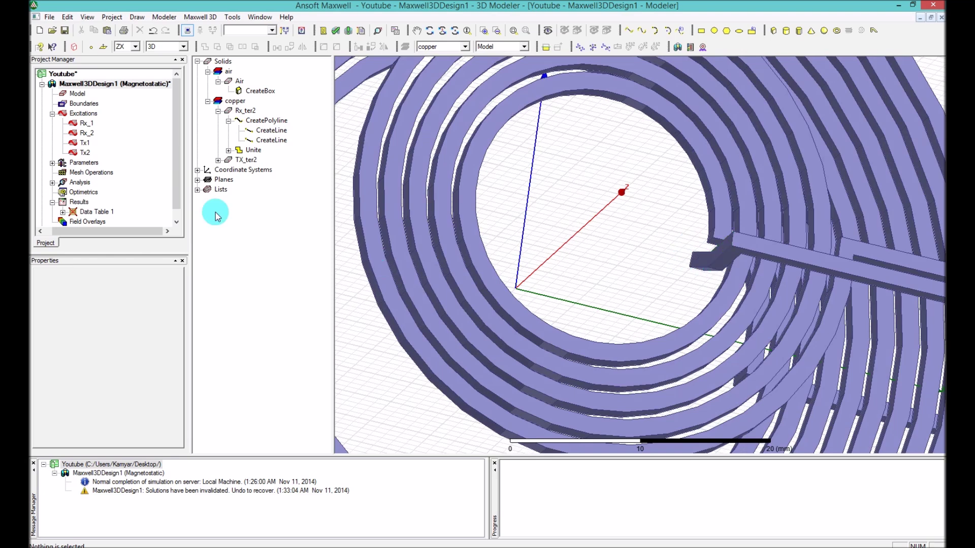
left_click(219, 161)
left_click(277, 173)
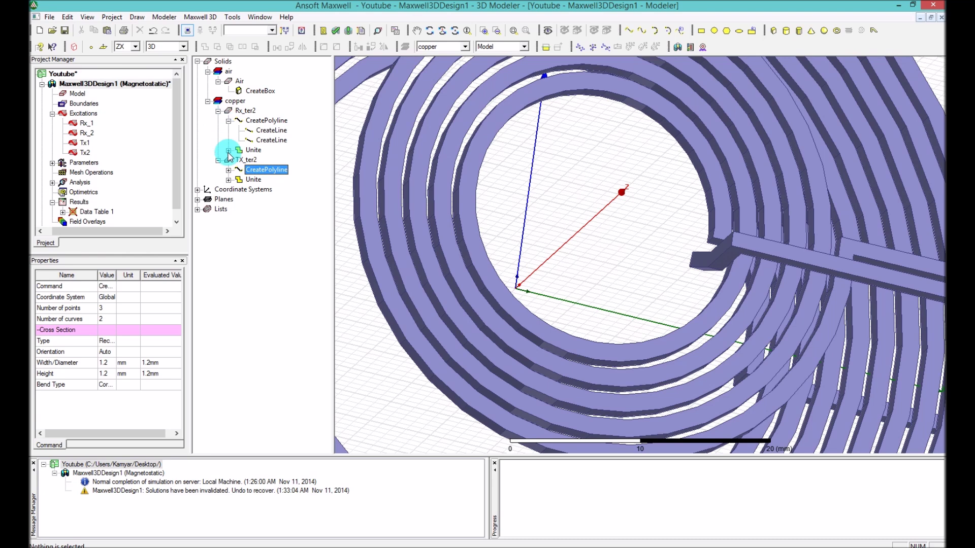
left_click(228, 150)
left_click(238, 160)
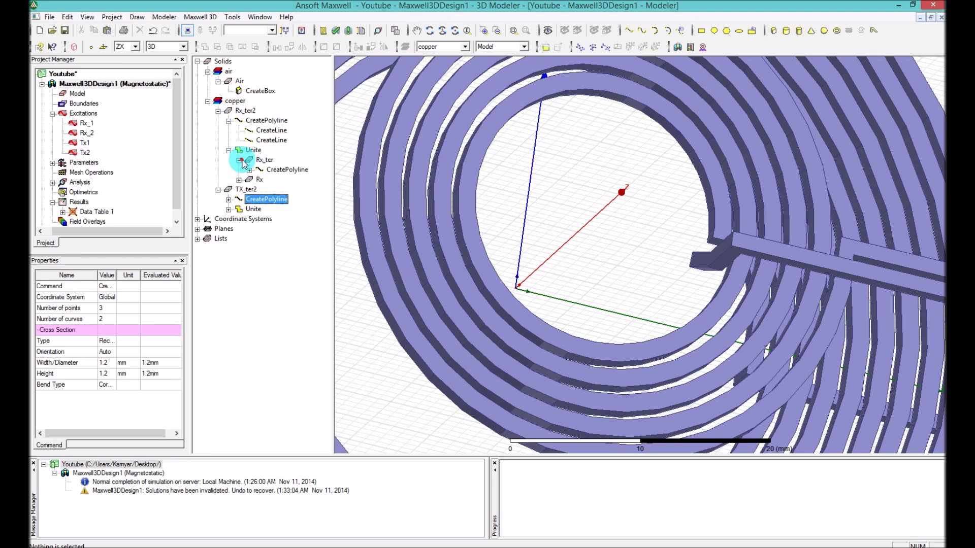
left_click(250, 169)
left_click(281, 179)
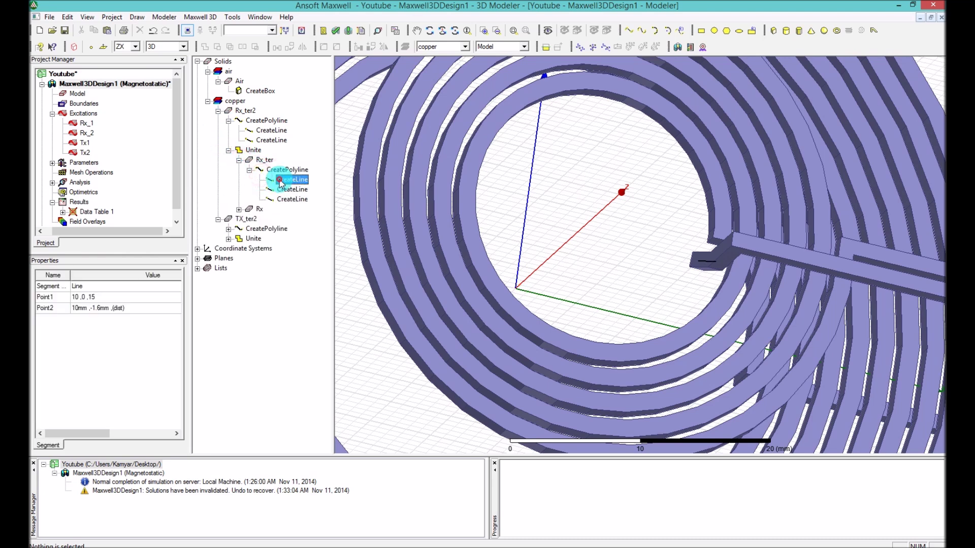
left_click(107, 296)
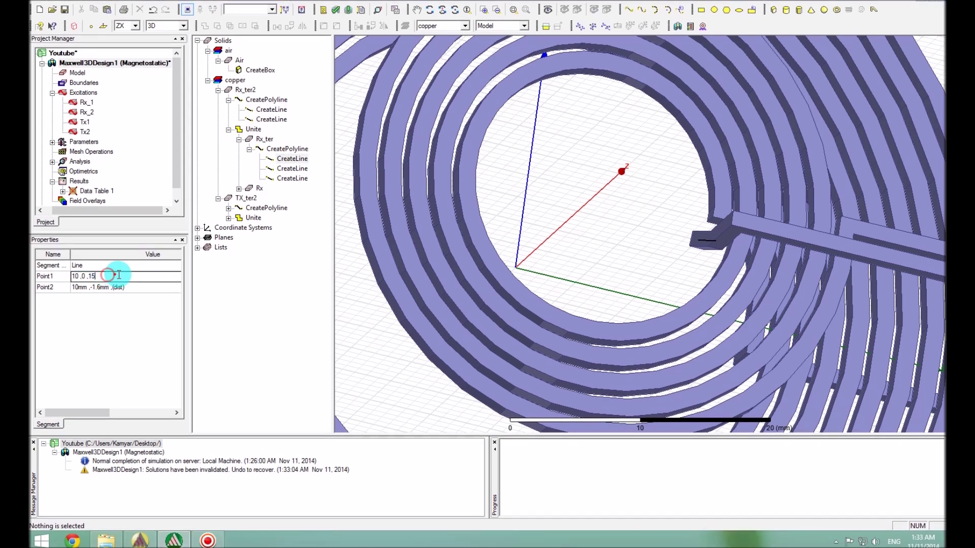